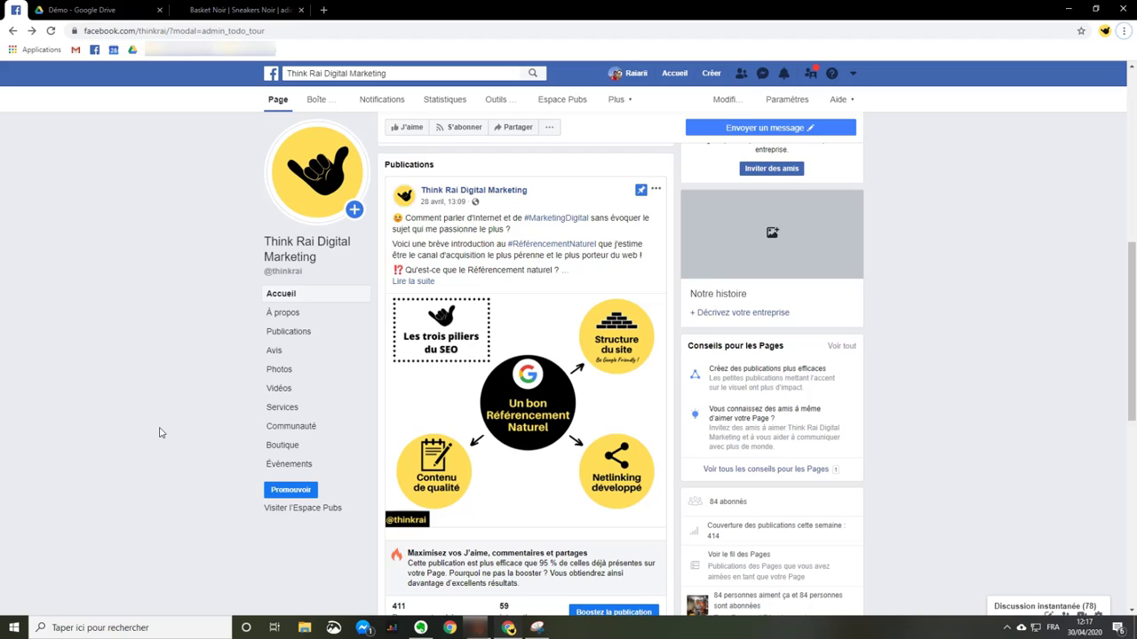
- Switch to the Démo folder in Google Drive and view the list of Google apps
left_click(146, 8)
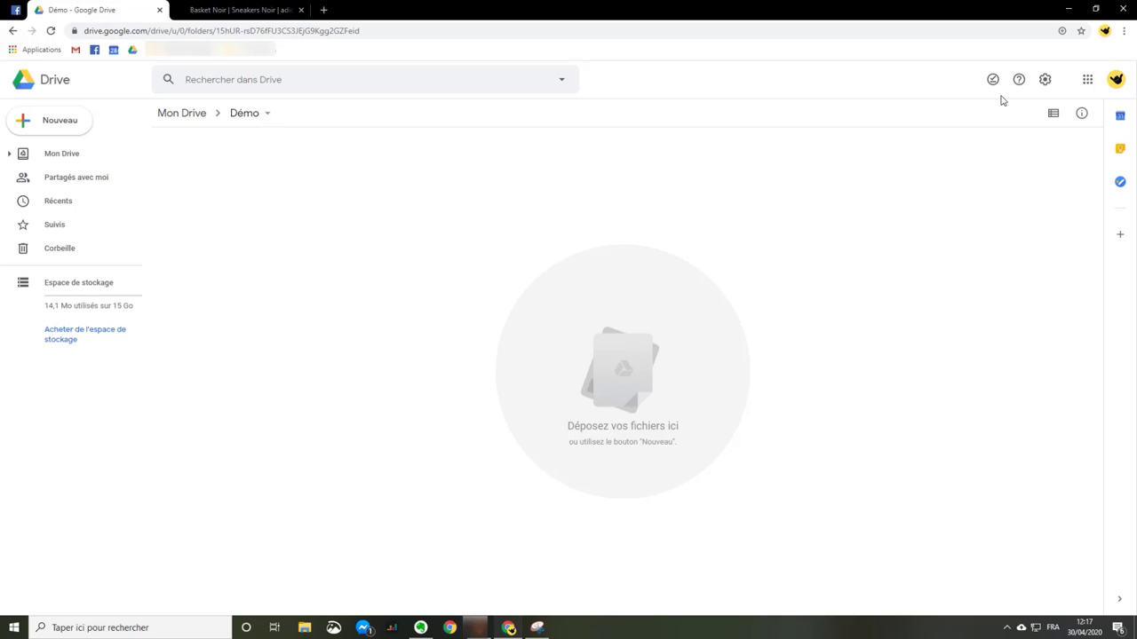
left_click(1088, 82)
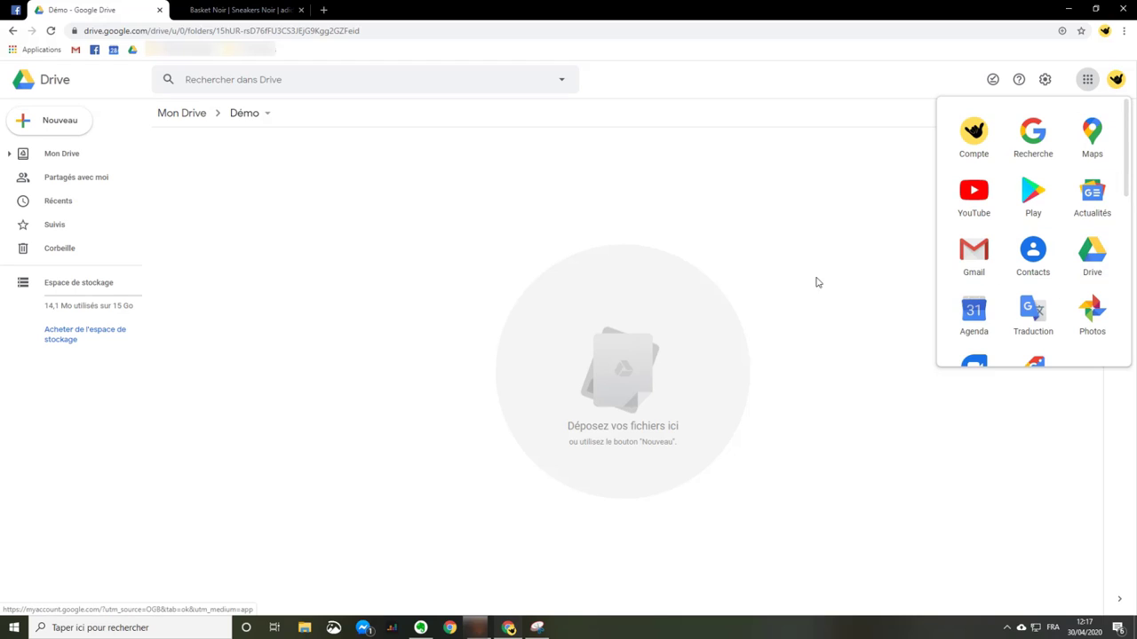
left_click(648, 280)
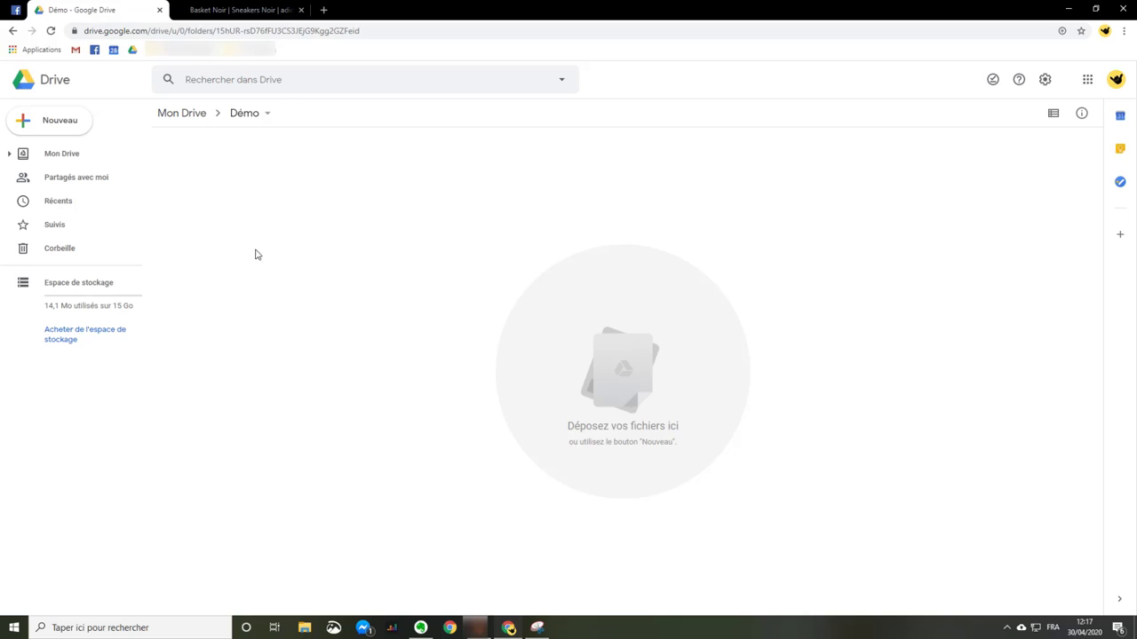
- Search the G Suite Marketplace for mindmup and view the MindMup 2 For Google Drive app page
left_click(77, 133)
mouse_move(74, 264)
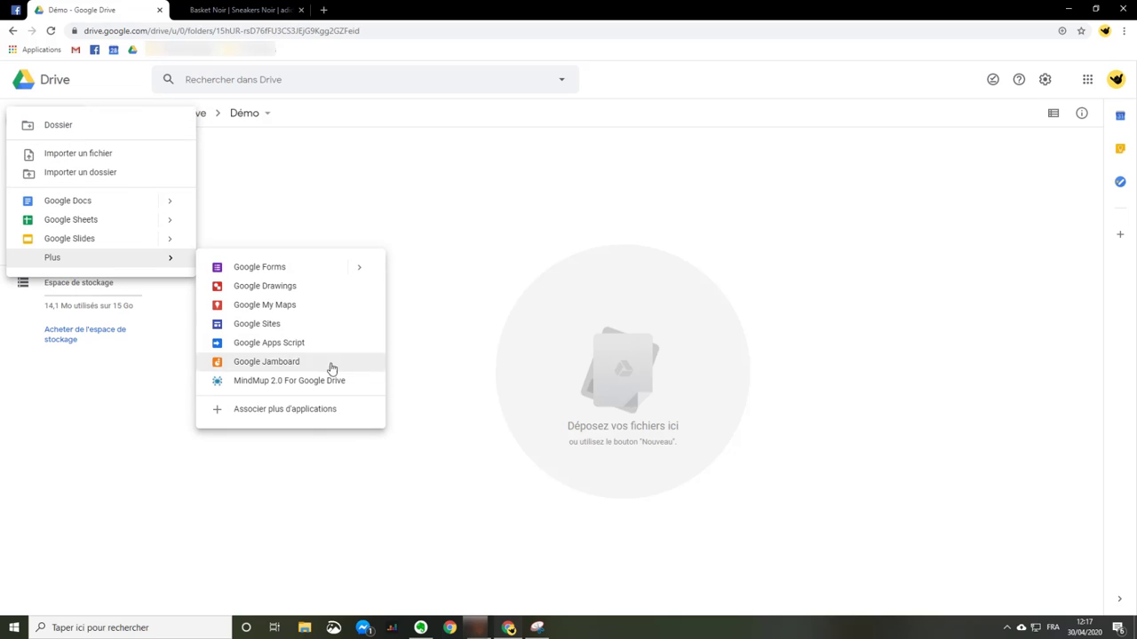
left_click(311, 409)
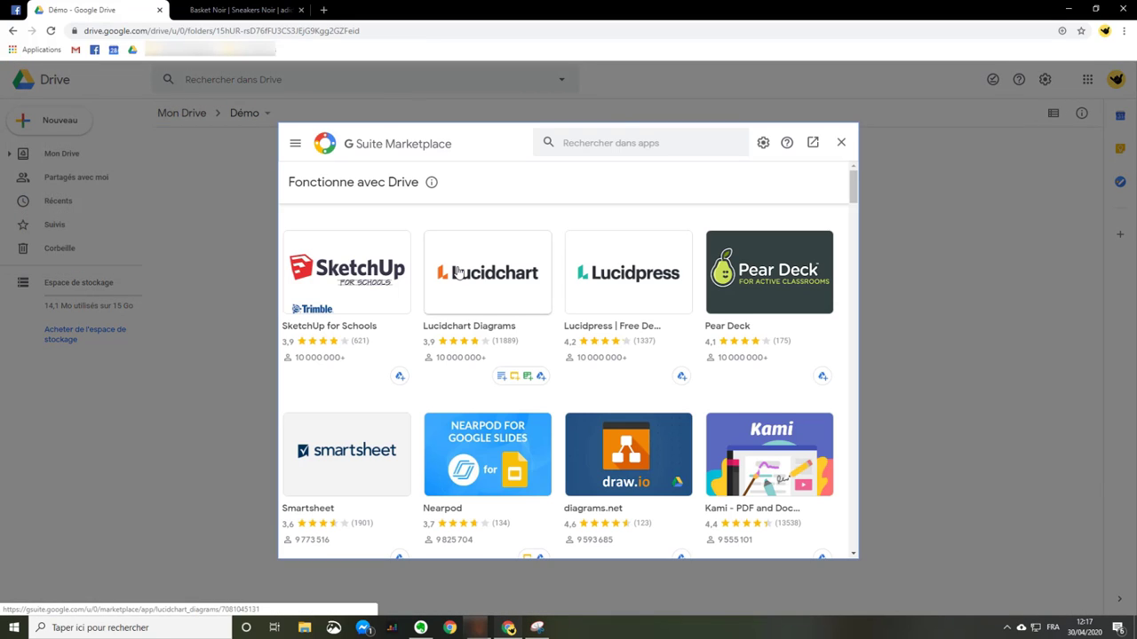
left_click(623, 145)
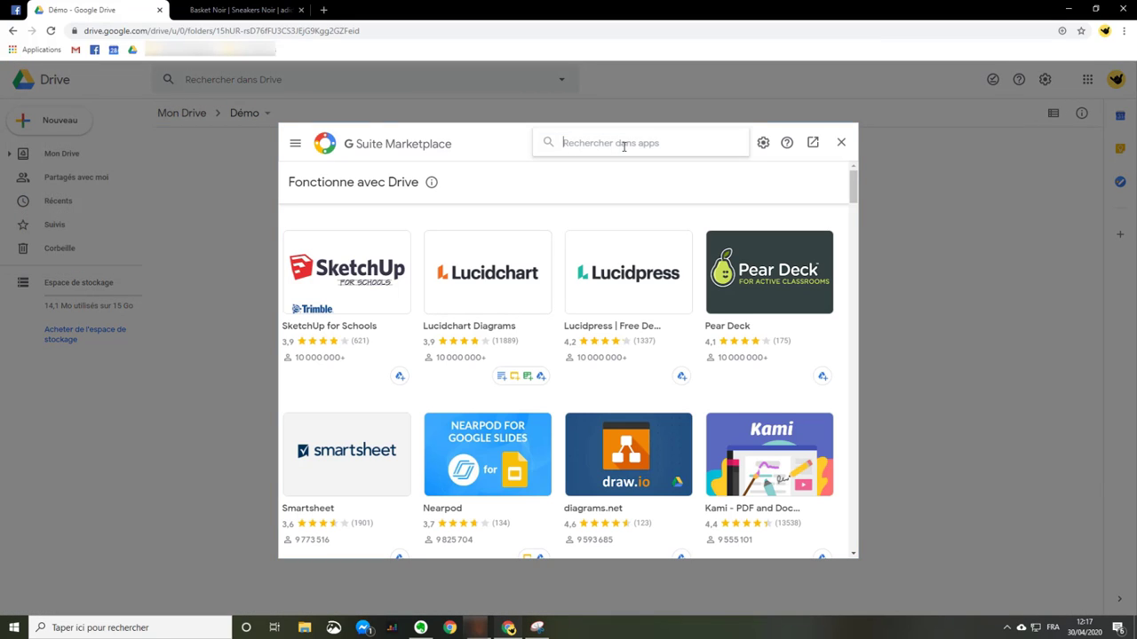
type("mind")
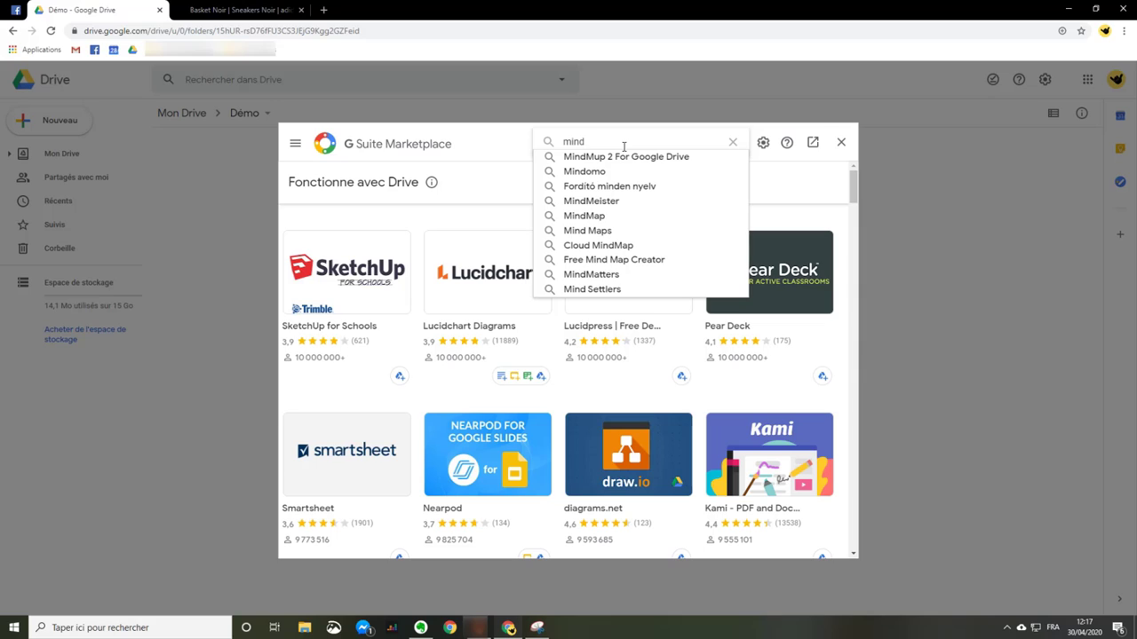
type("mup")
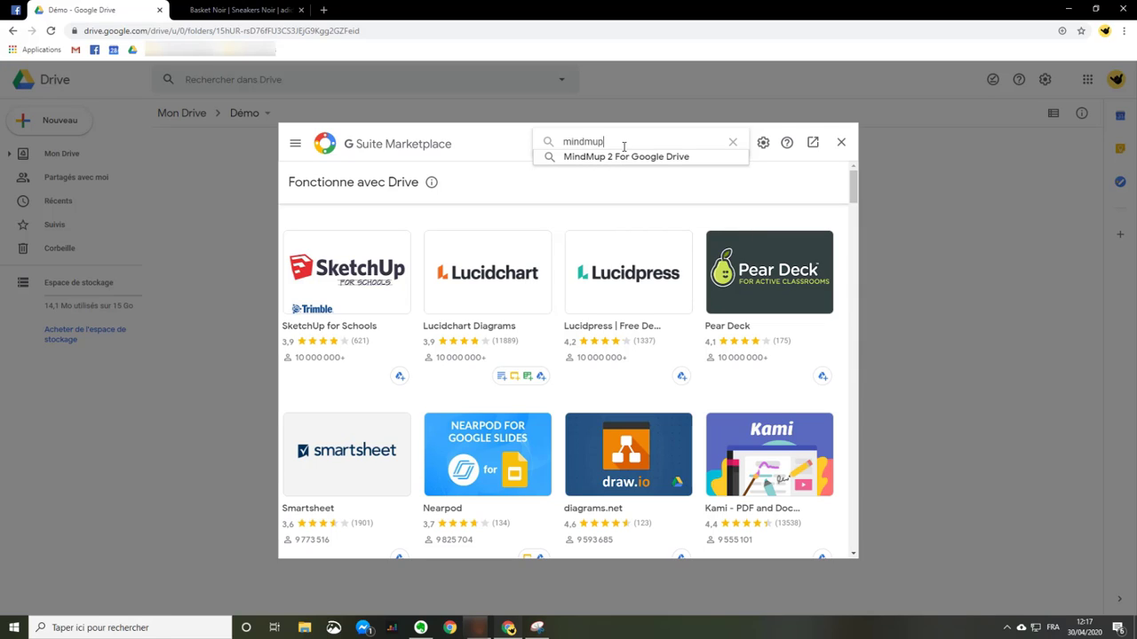
key("Return")
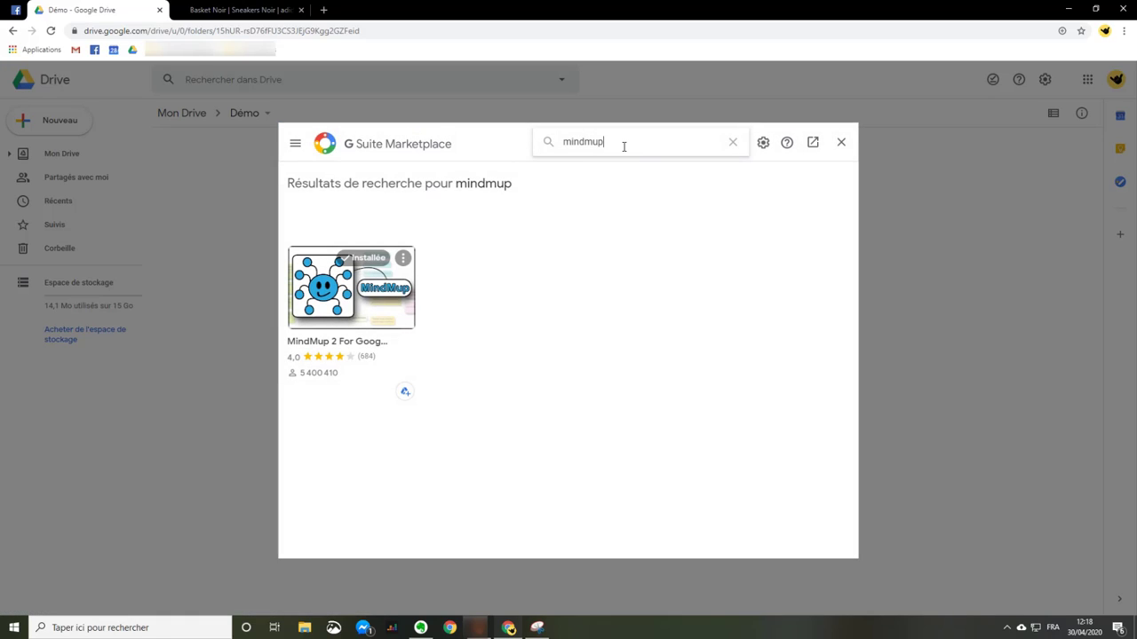
left_click(334, 313)
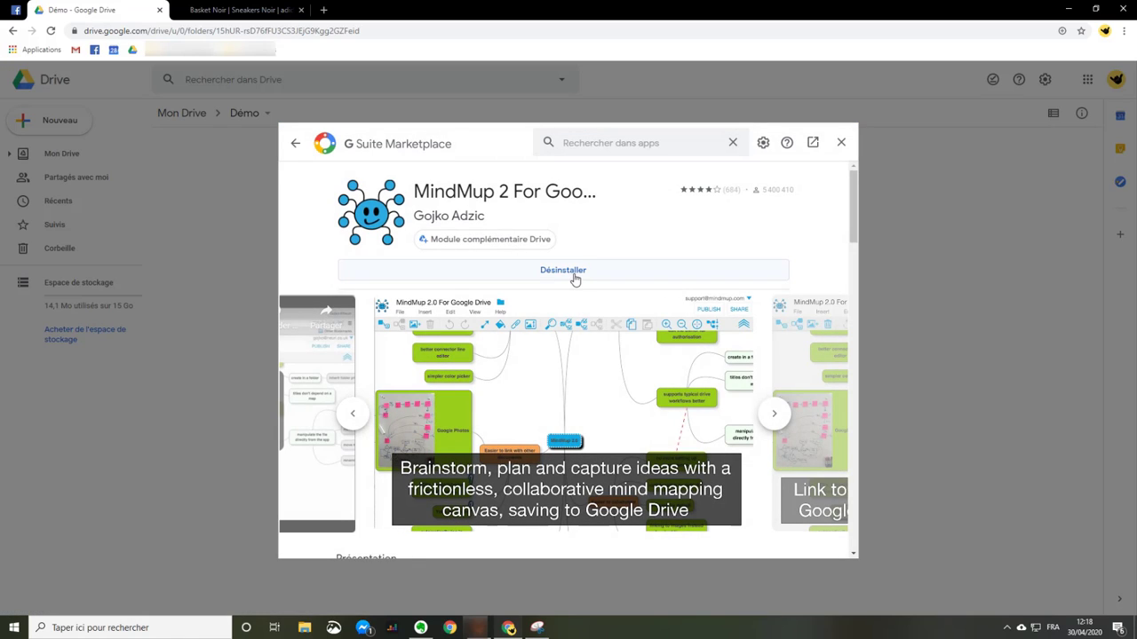
left_click(841, 146)
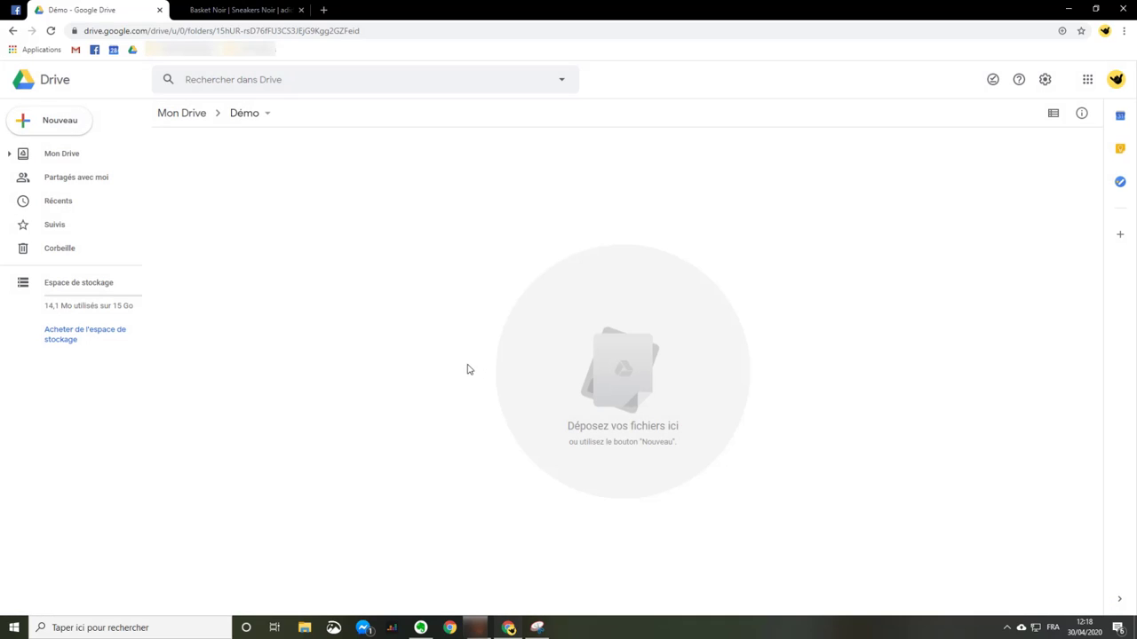
- Create a new MindMup 2.0 For Google Drive map in the Démo folder and dismiss the translation offer
left_click(54, 122)
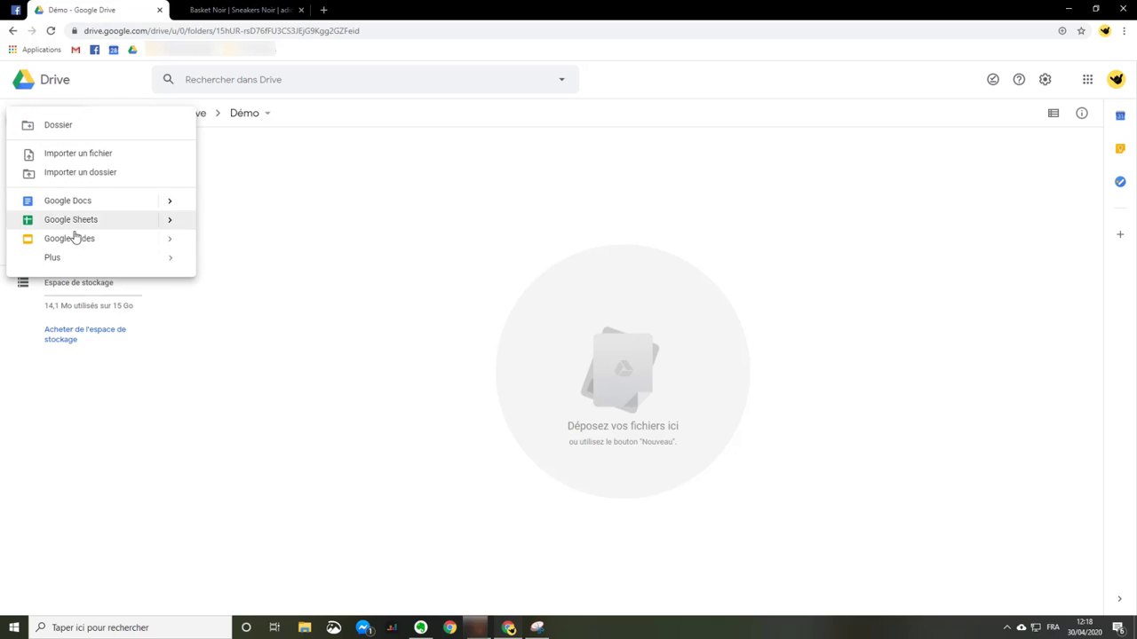
mouse_move(113, 271)
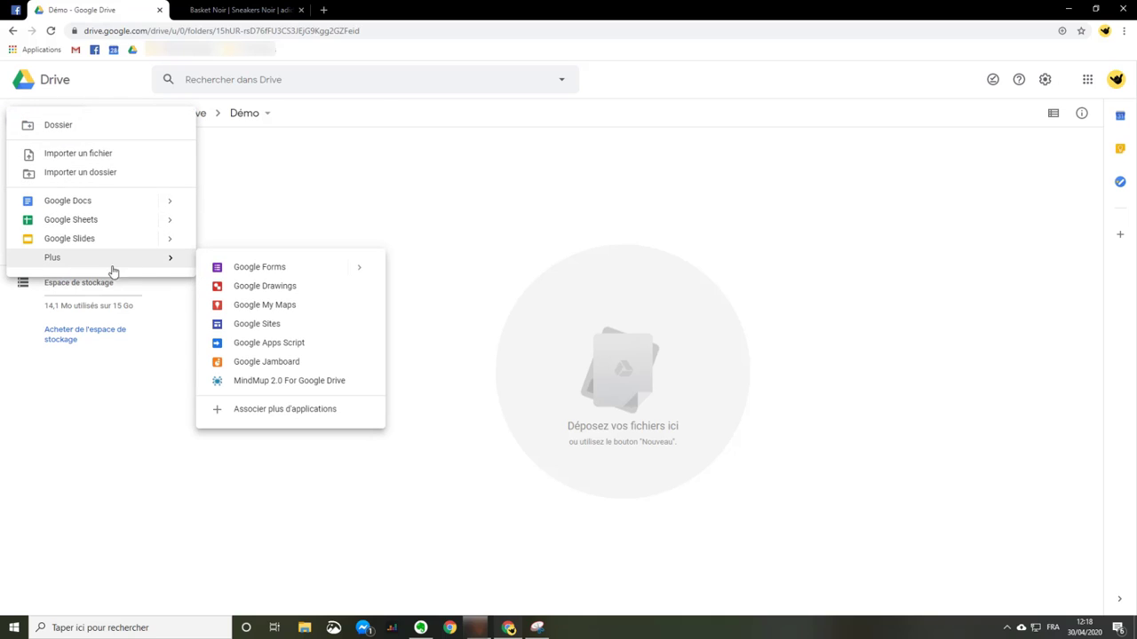
left_click(295, 387)
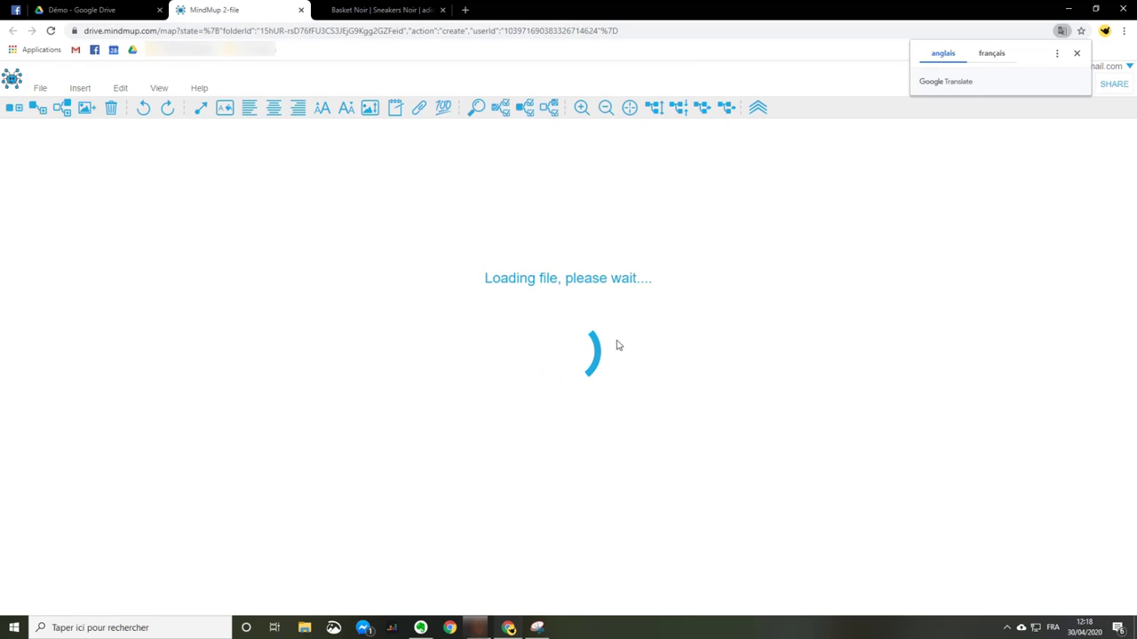
left_click(1077, 55)
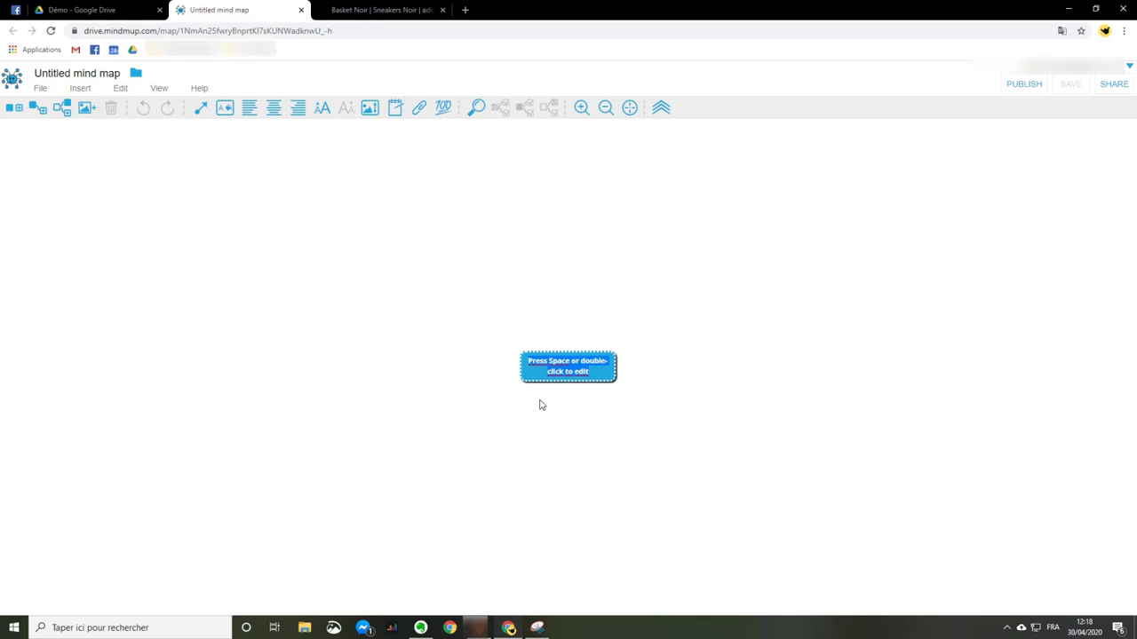
- Name the central node "Site de vente de chaussures" and turn on autosave for the map
type("Site de vente")
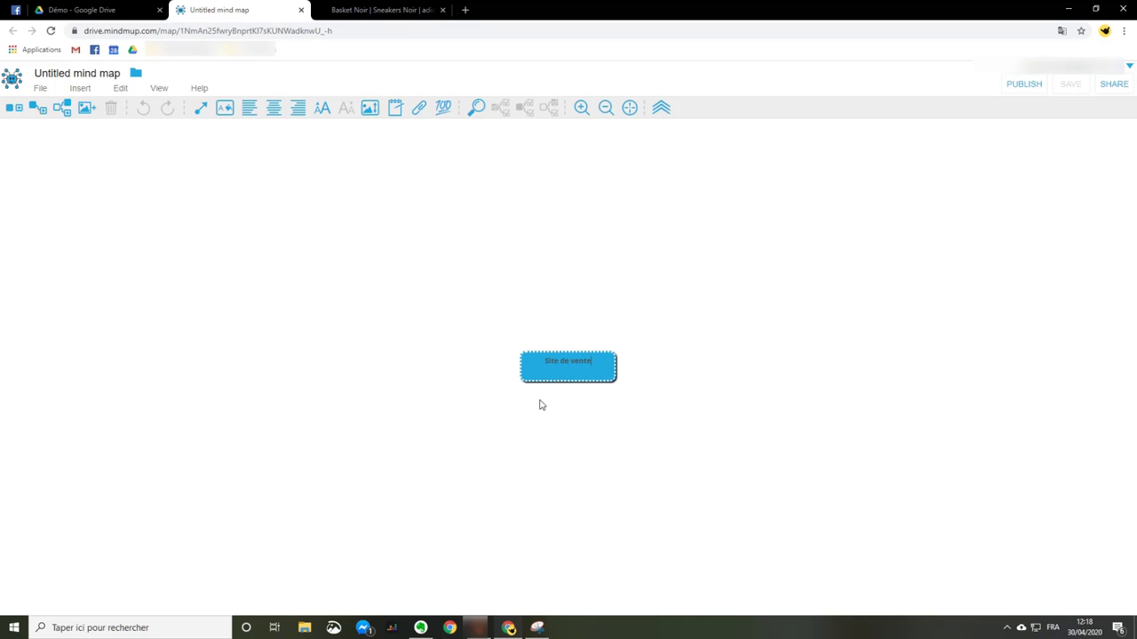
type(" de chaussures")
key("Return")
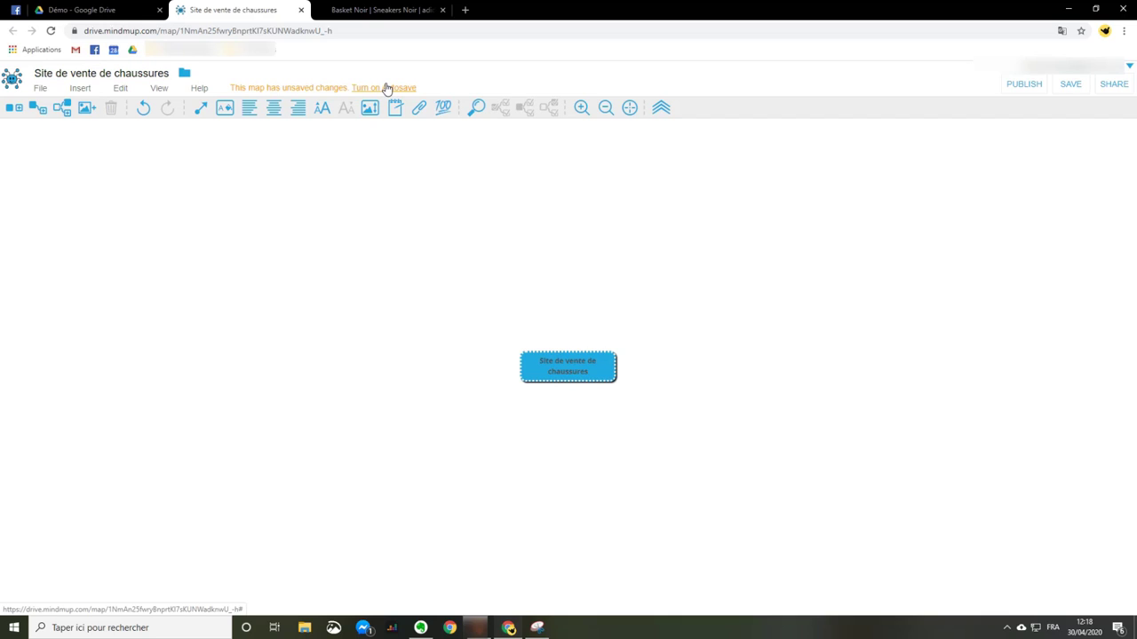
left_click(384, 89)
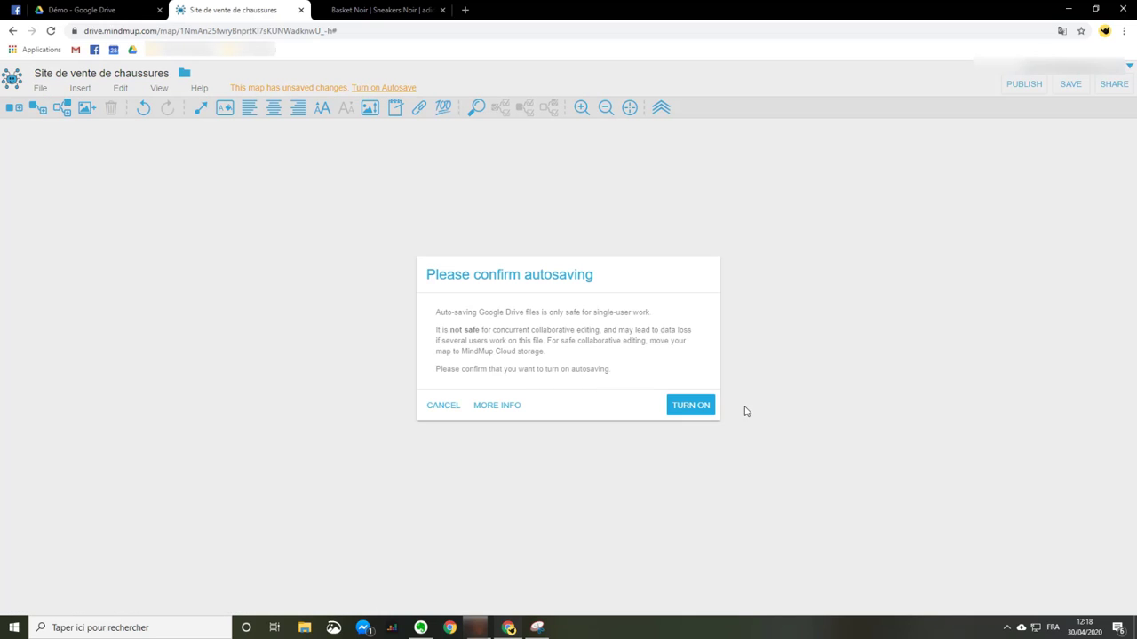
left_click(708, 415)
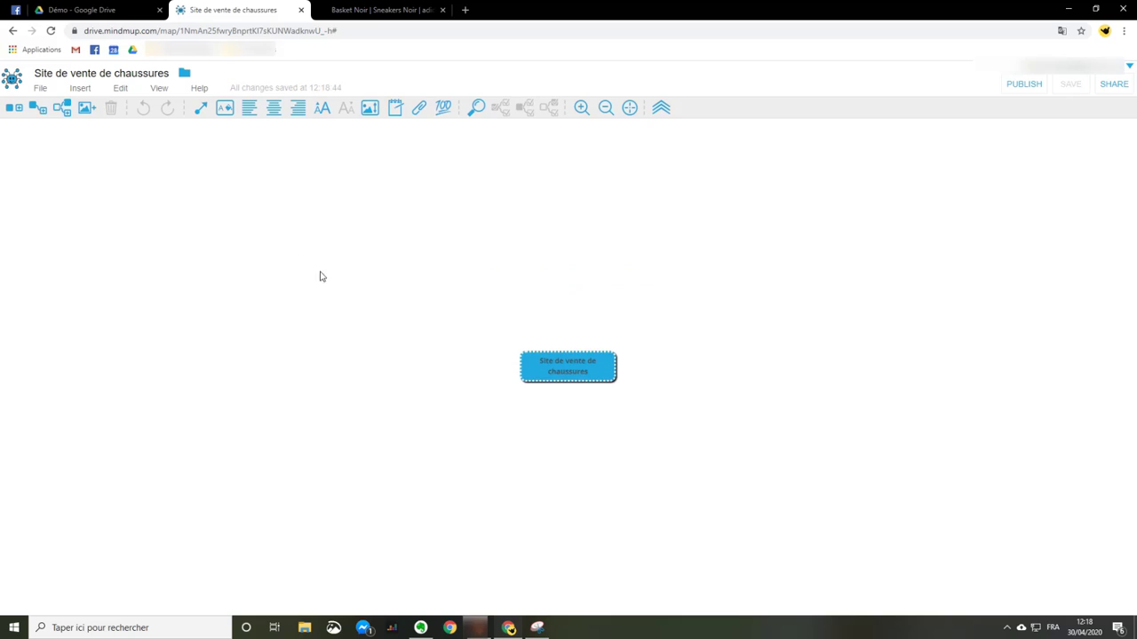
- Set the central node's background colour to white in its node style
right_click(564, 376)
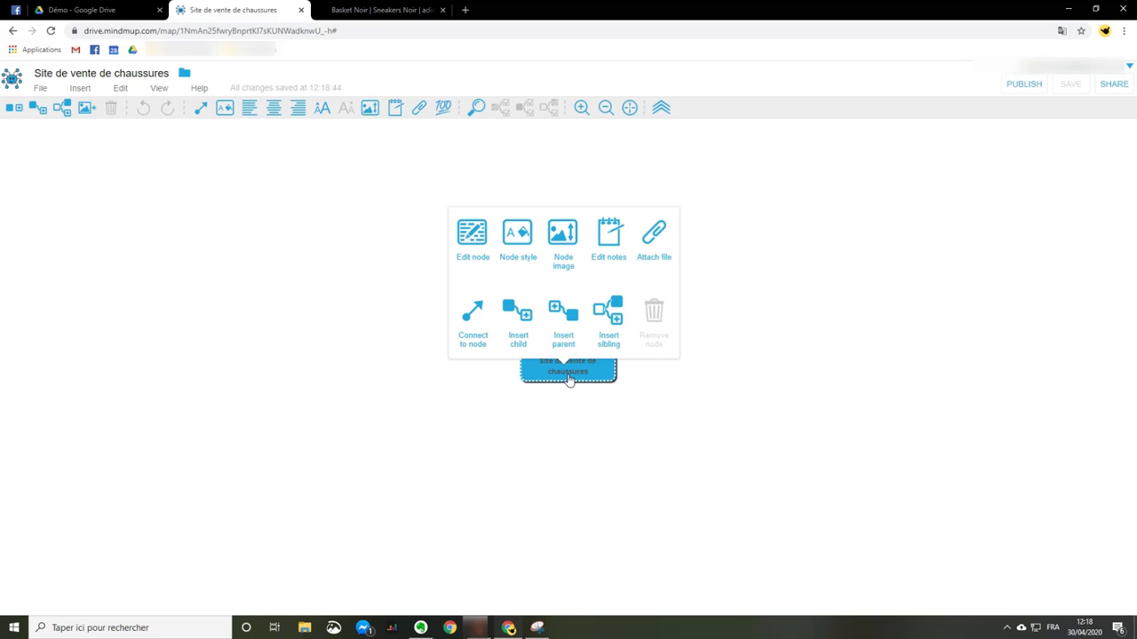
left_click(524, 252)
left_click(519, 313)
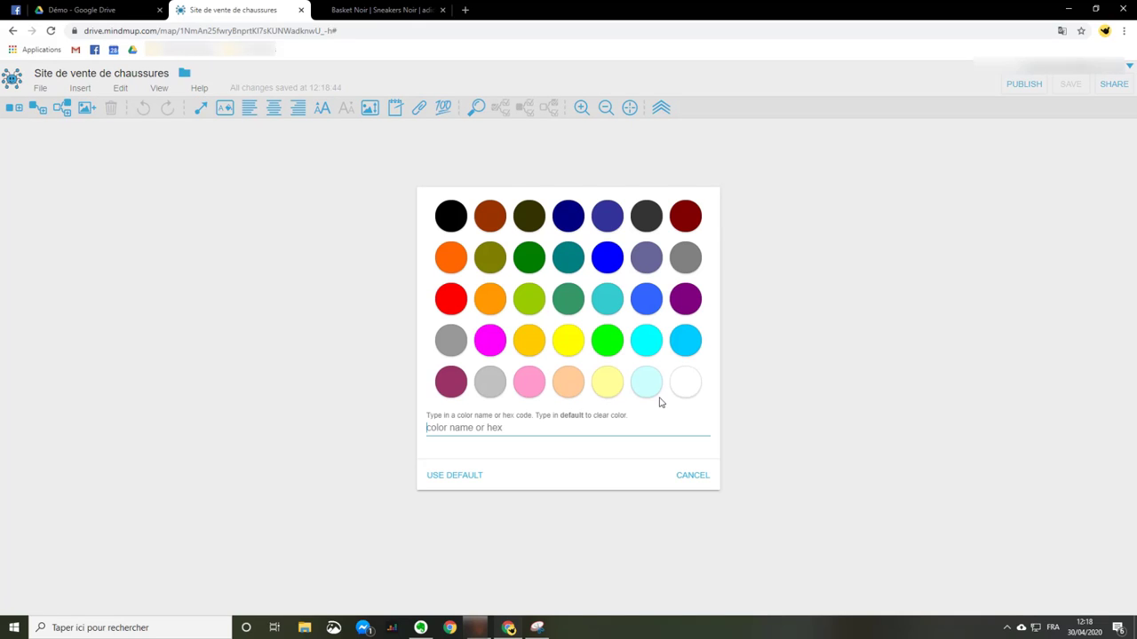
left_click(682, 384)
- Set the central node's font to Block and enlarge its text by two increments
left_click(521, 258)
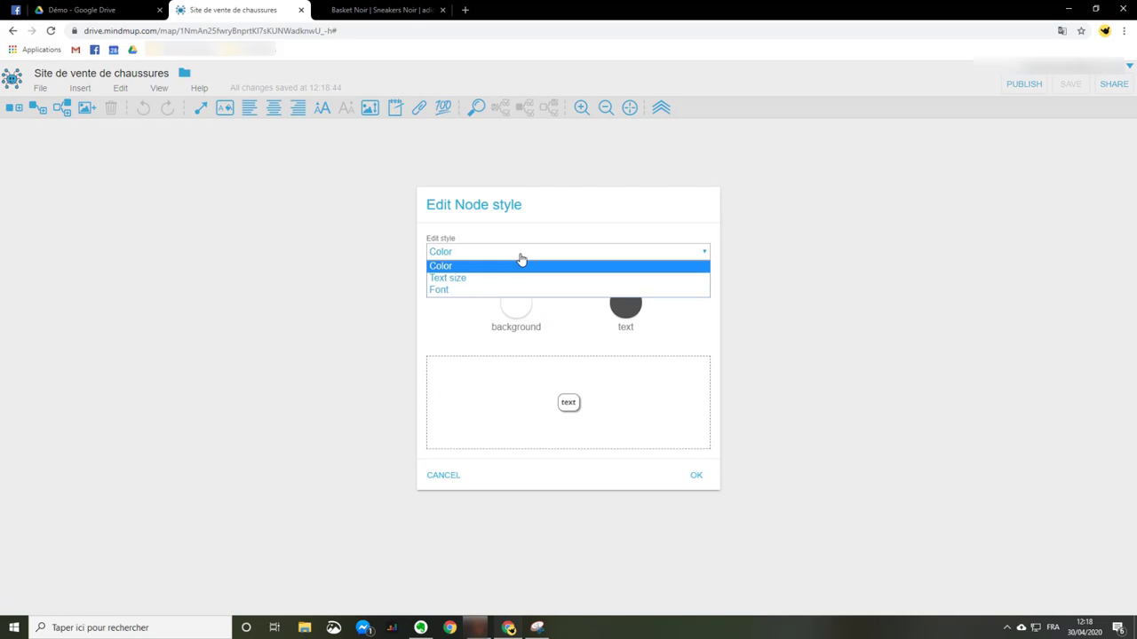
left_click(462, 275)
left_click(501, 258)
left_click(471, 290)
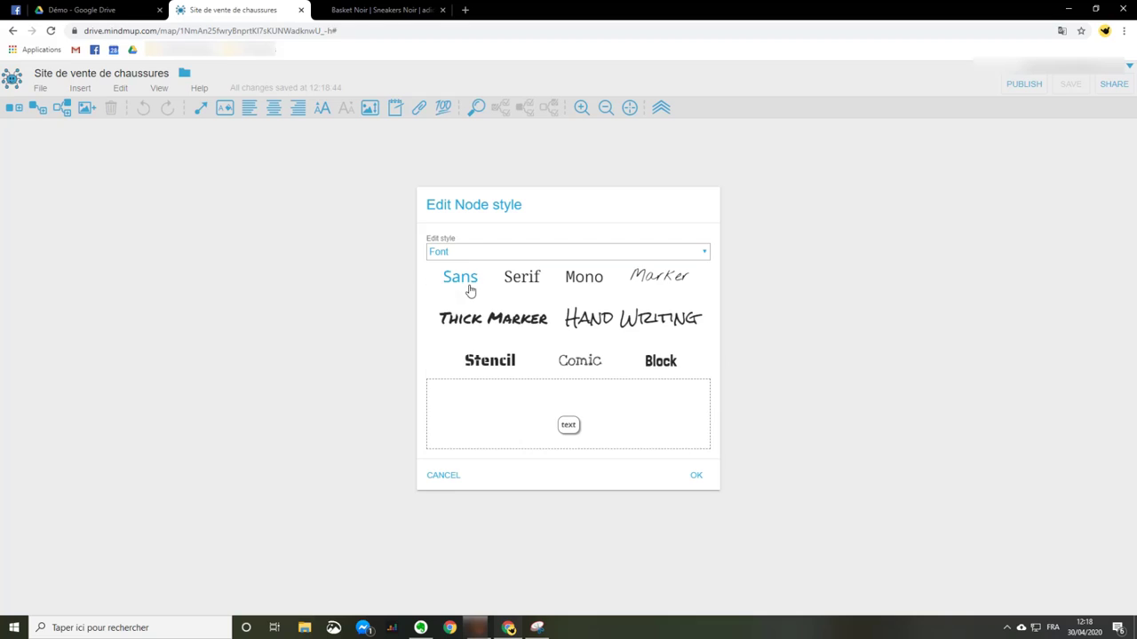
left_click(660, 360)
left_click(603, 251)
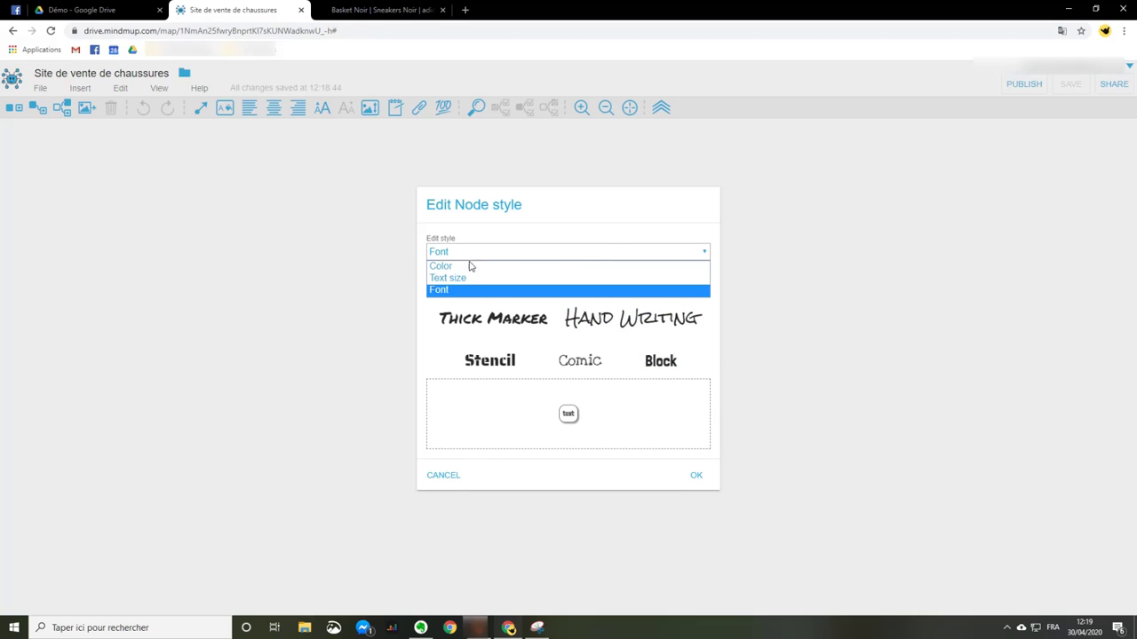
left_click(444, 274)
left_click(480, 304)
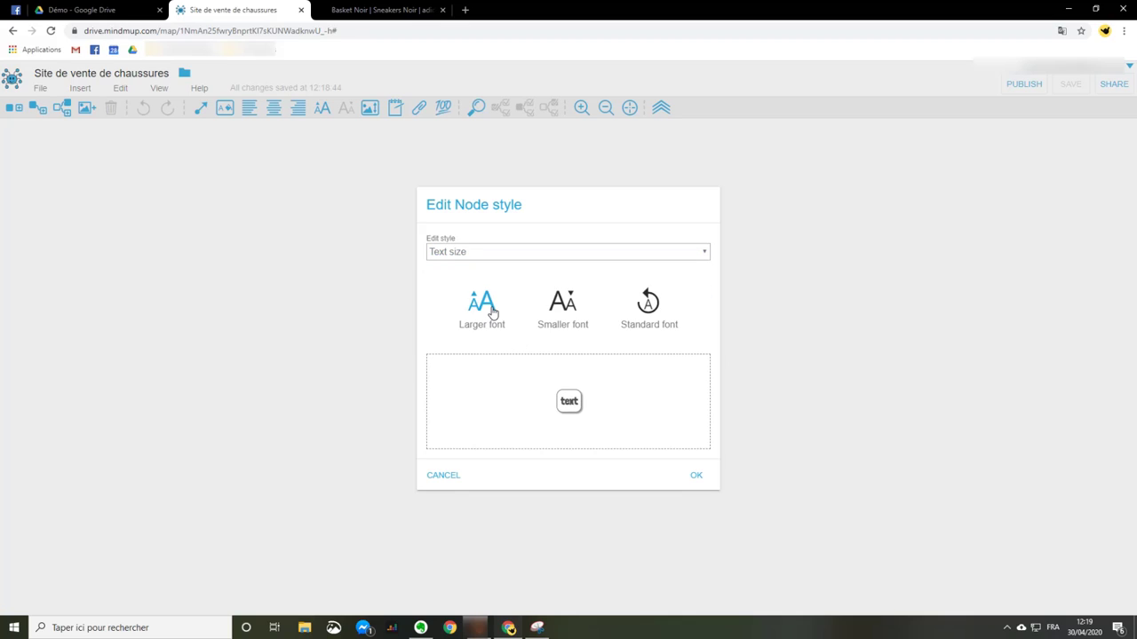
left_click(480, 304)
- Set the central node's text colour to black and apply the node style
left_click(620, 262)
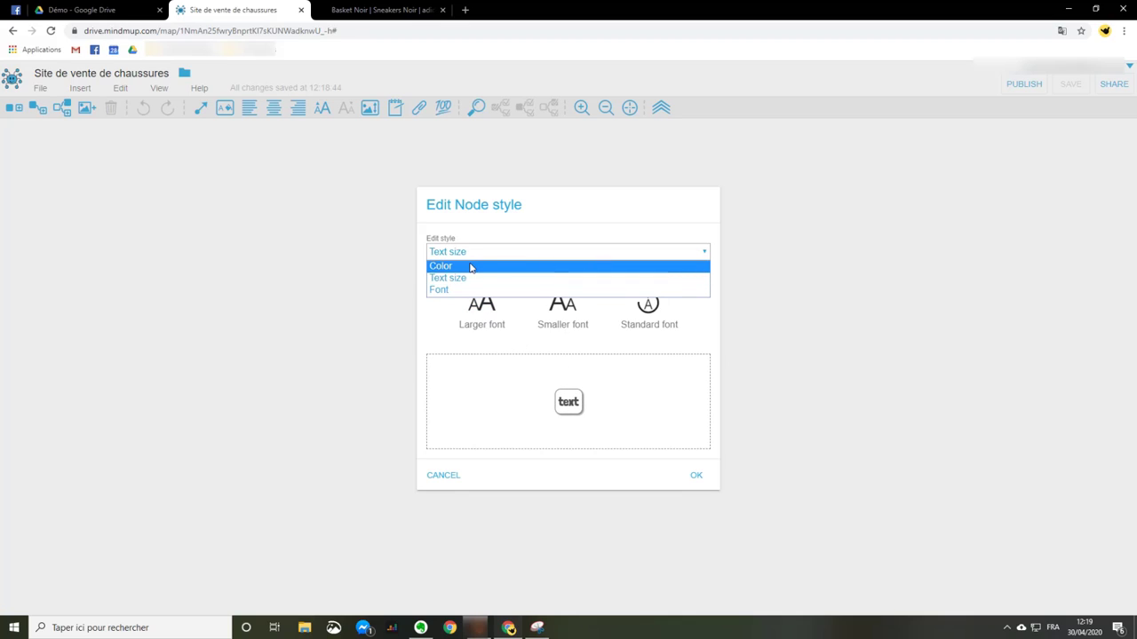
left_click(463, 268)
left_click(622, 327)
left_click(446, 213)
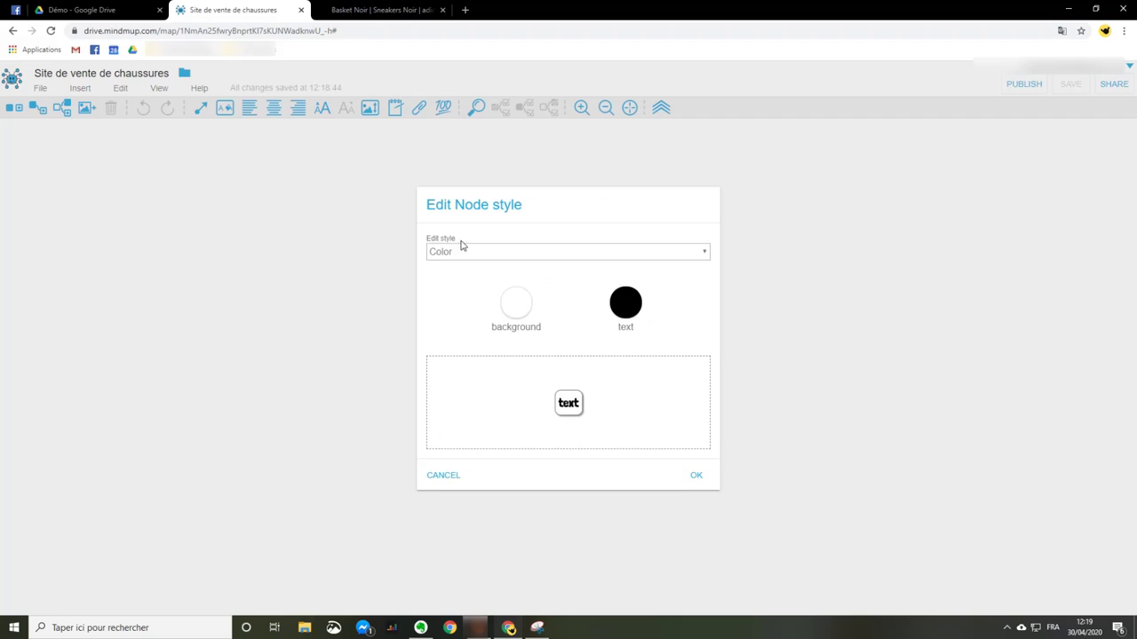
left_click(696, 476)
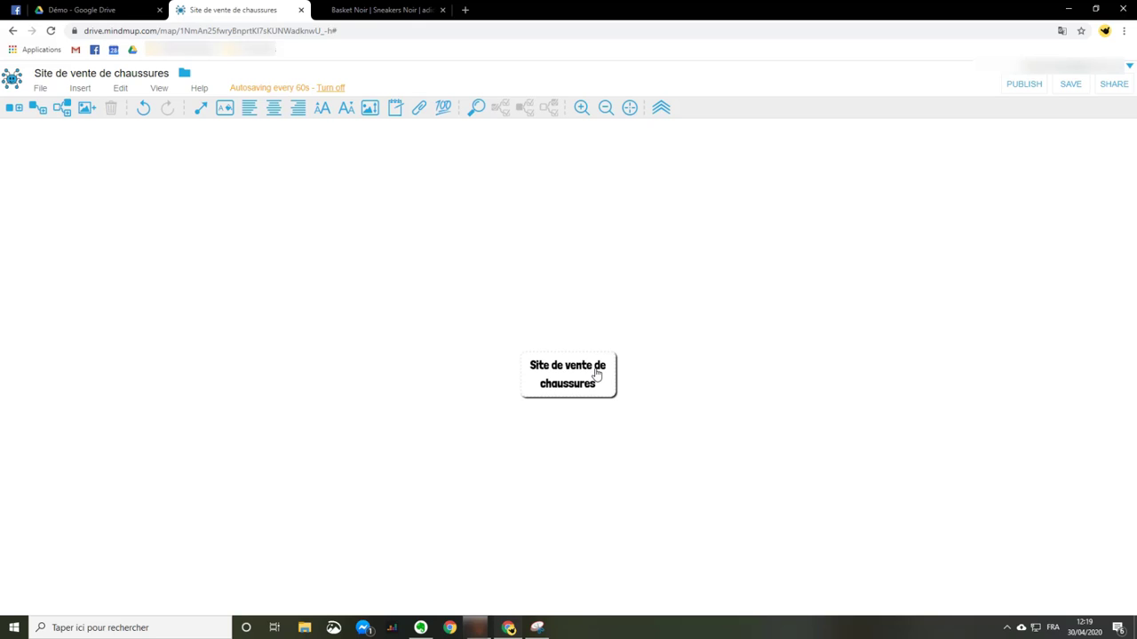
- Add a child node "Hommes" to the central node and a child node "Sneakers" under it
key("Tab")
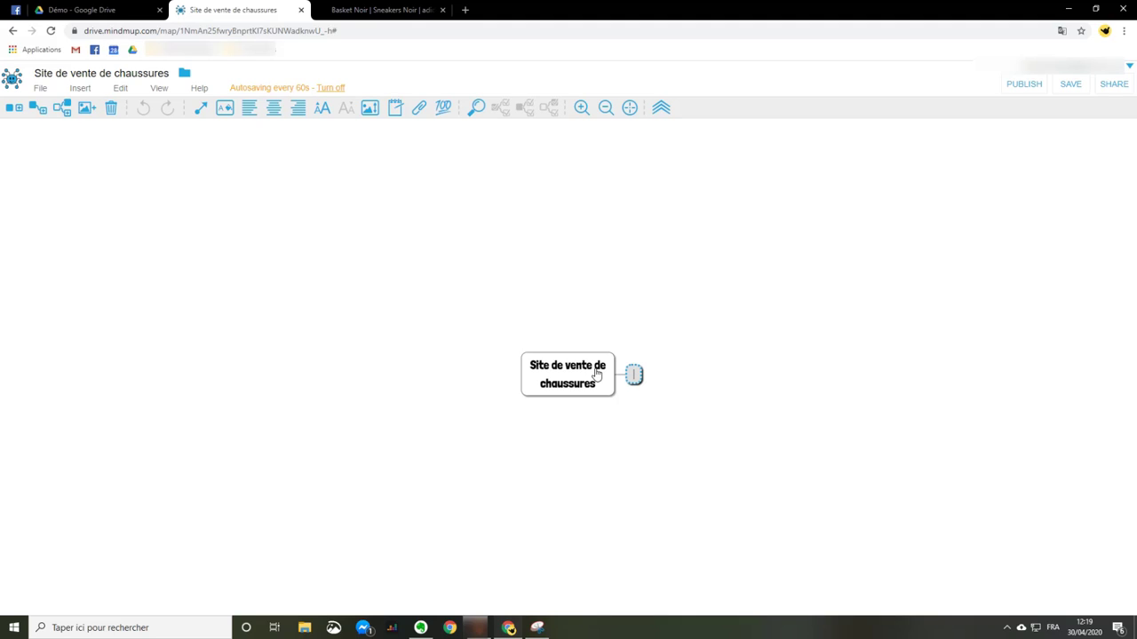
type("Hommes")
key("Return")
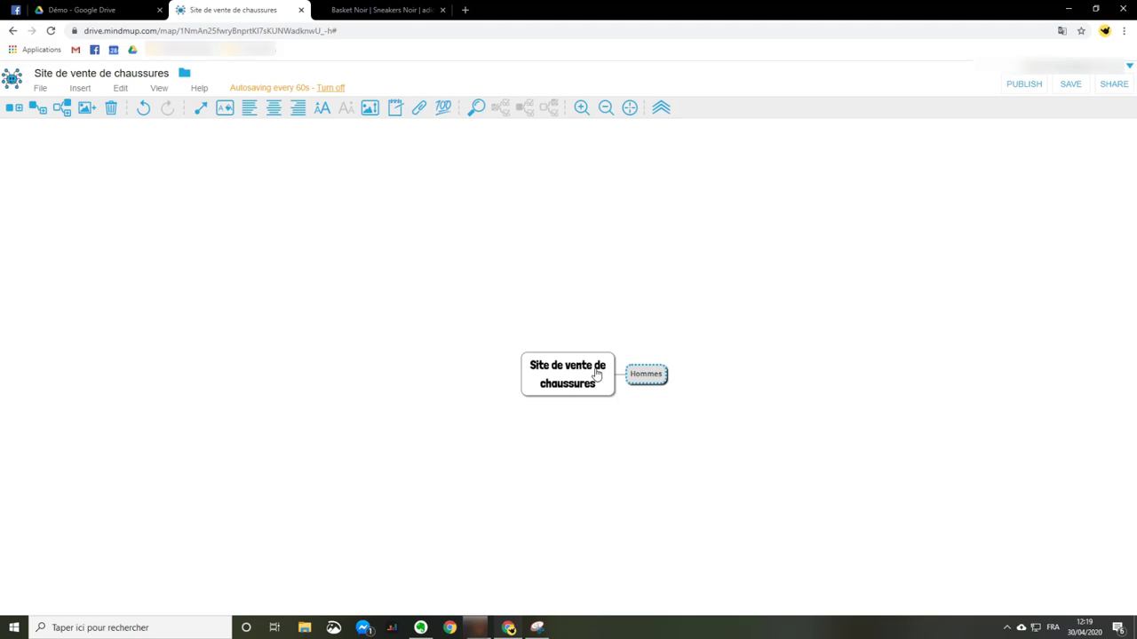
key("Tab")
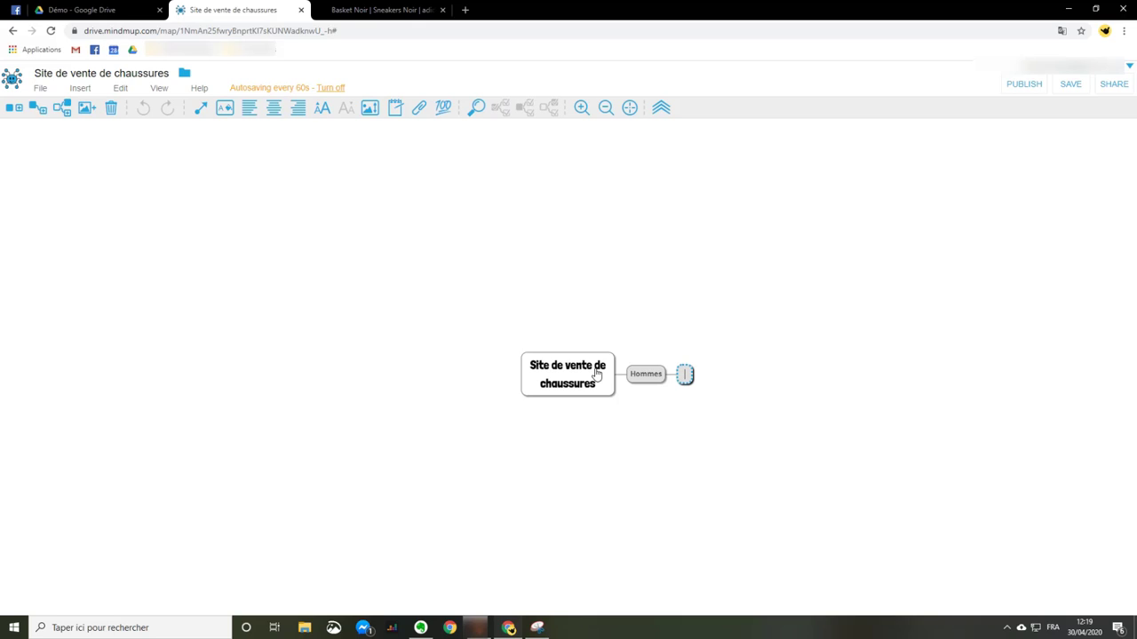
type("Sneakers")
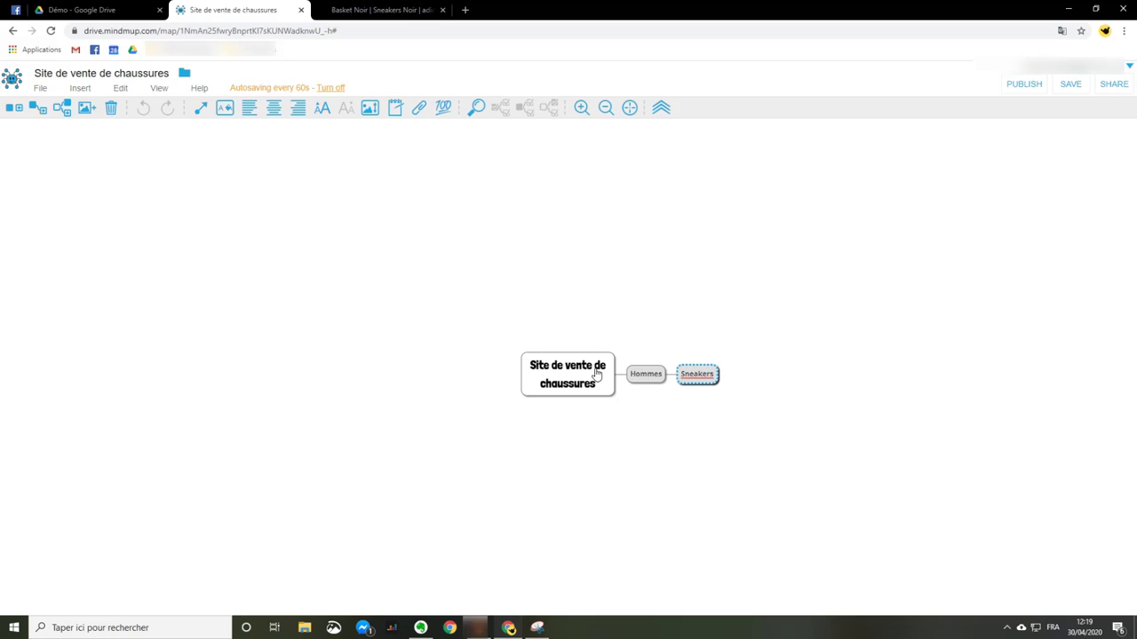
key("Return")
- Add three child nodes under Sneakers: "Rebook", "DC Shoes" and "Adidas"
key("Tab")
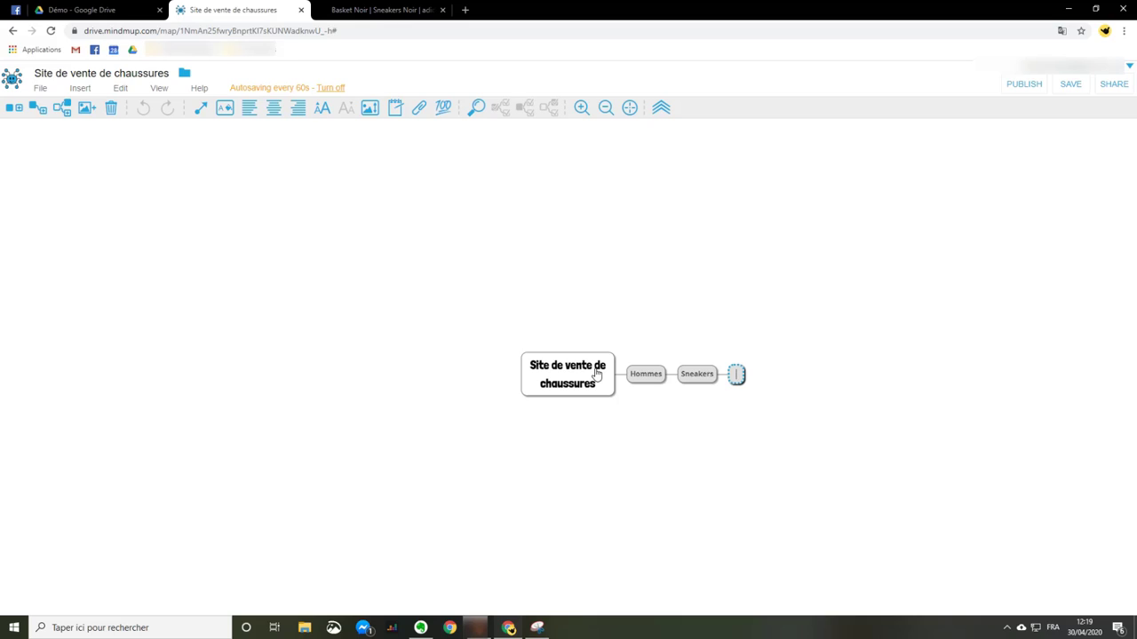
type("Rebook")
key("Return")
key("Return")
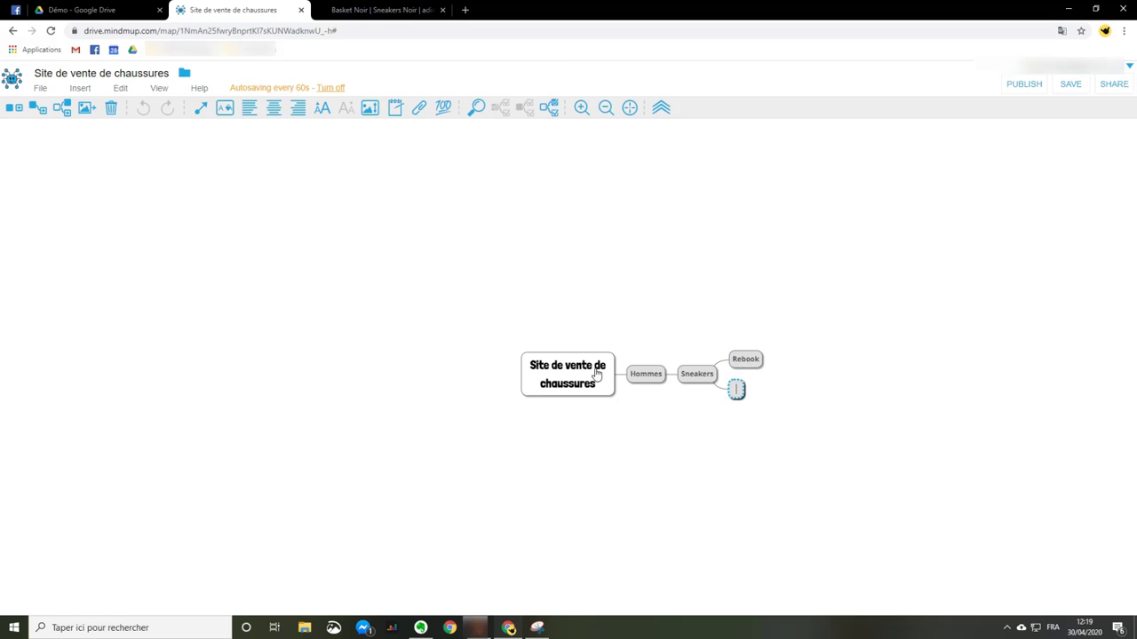
type("DC Shoes")
key("Return")
key("Return")
type("Adidas")
key("Return")
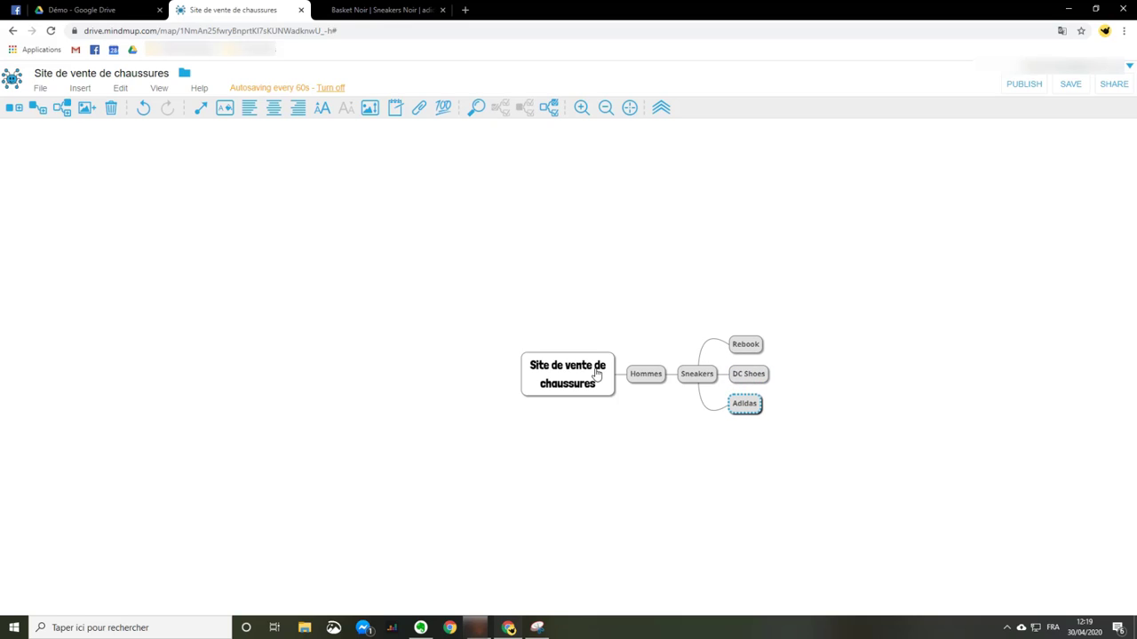
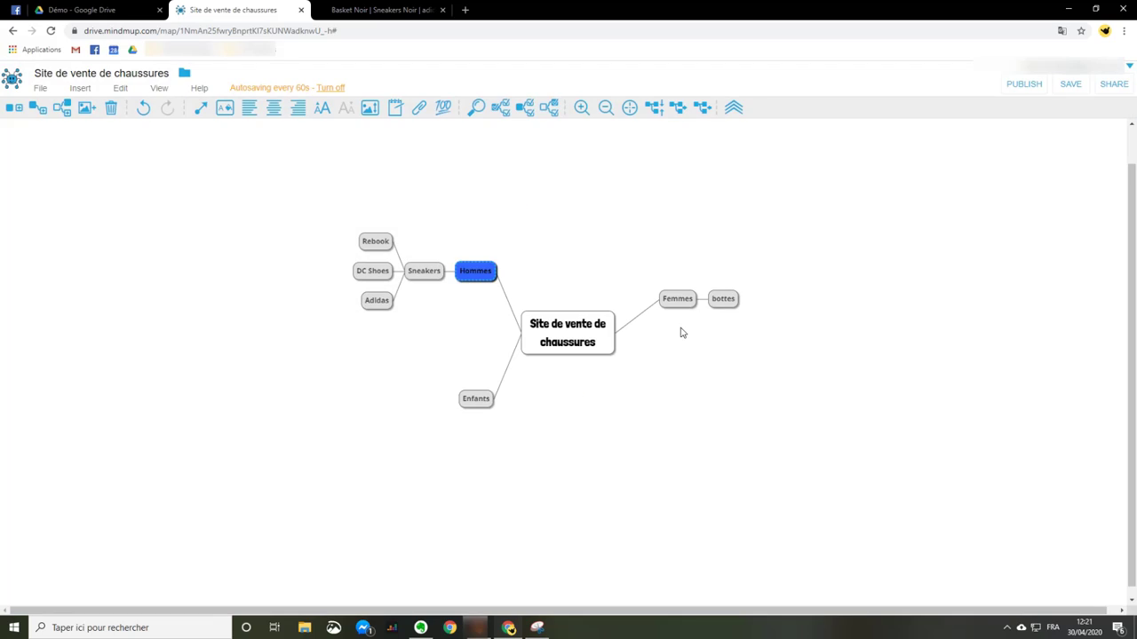
- Style the Femmes node with a pink background and black text
right_click(679, 300)
left_click(642, 188)
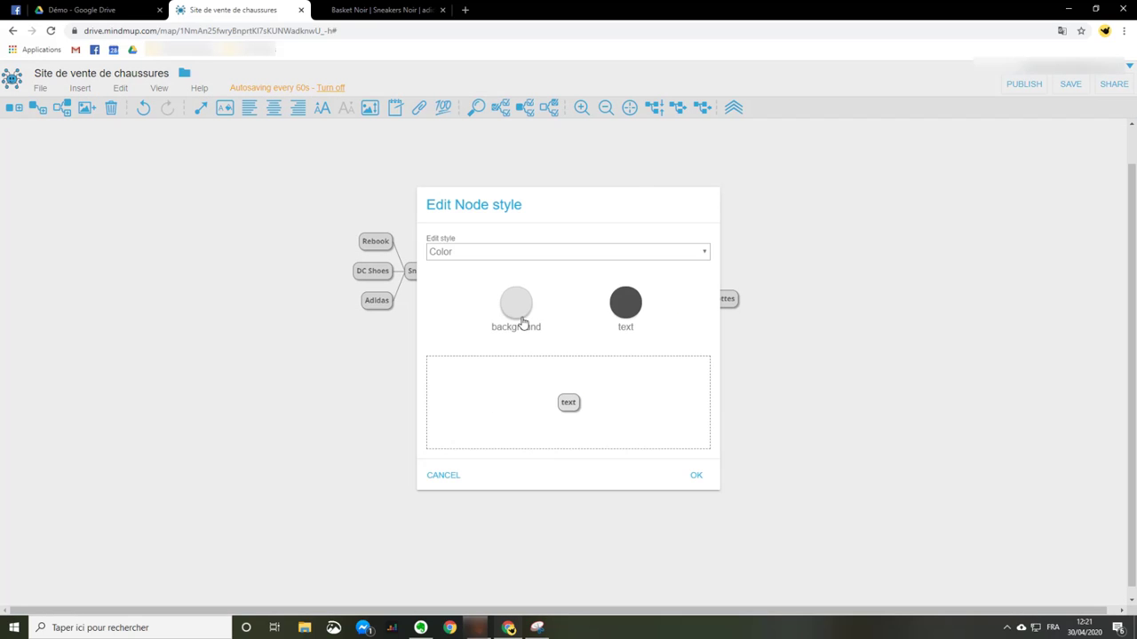
left_click(521, 320)
left_click(529, 383)
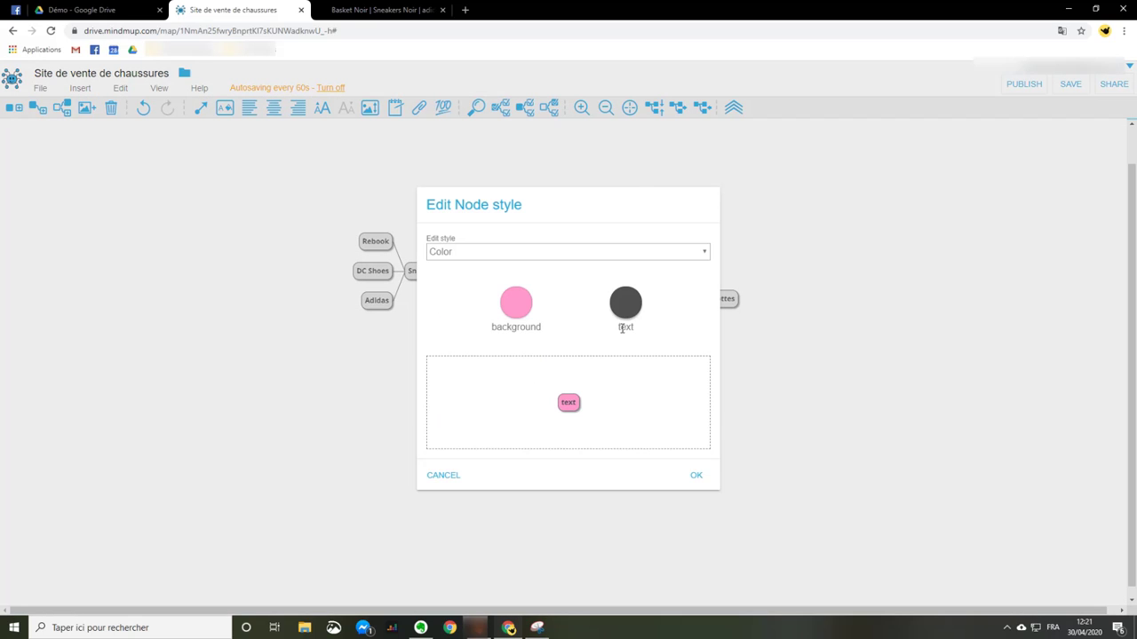
left_click(626, 303)
left_click(450, 215)
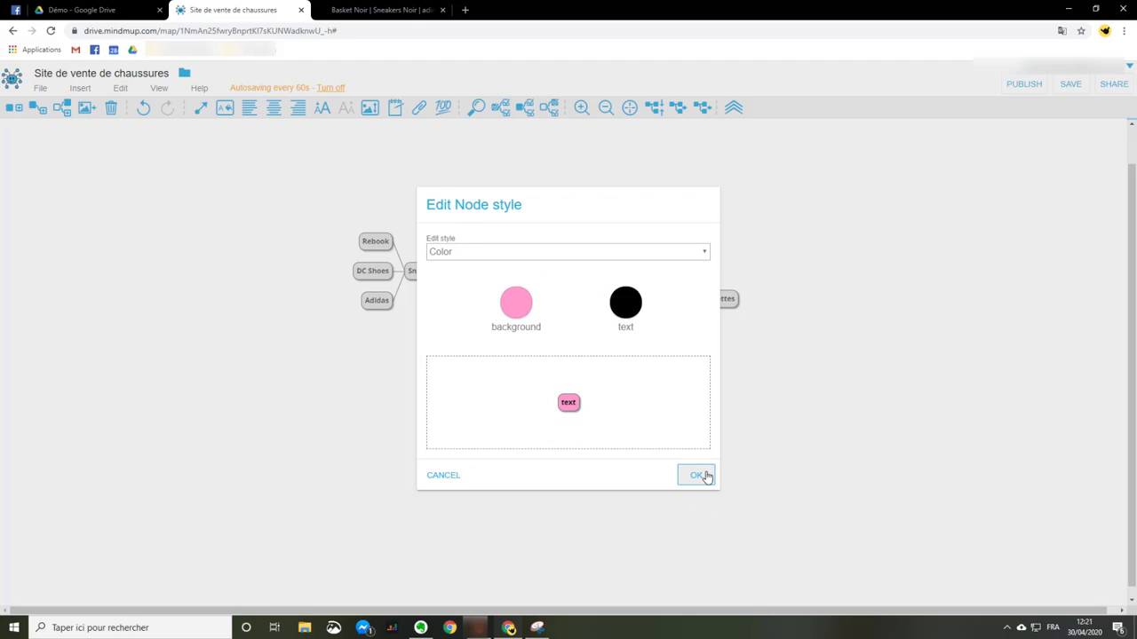
left_click(701, 475)
- Set the Hommes node's text colour to white and apply the node style
left_click(471, 276)
right_click(470, 275)
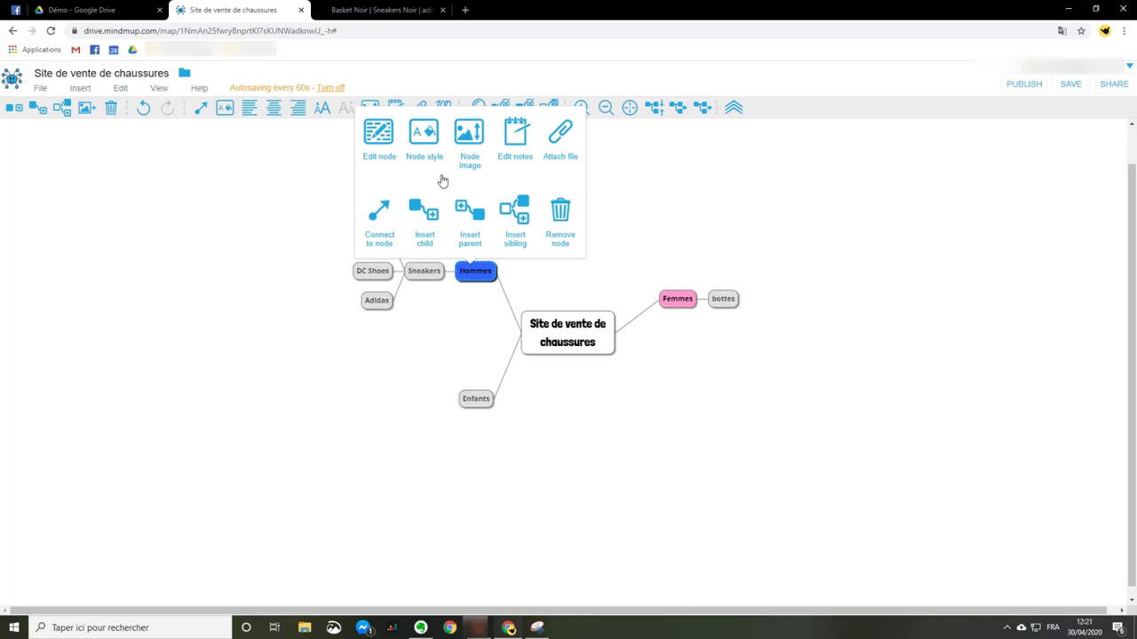
left_click(443, 182)
left_click(633, 316)
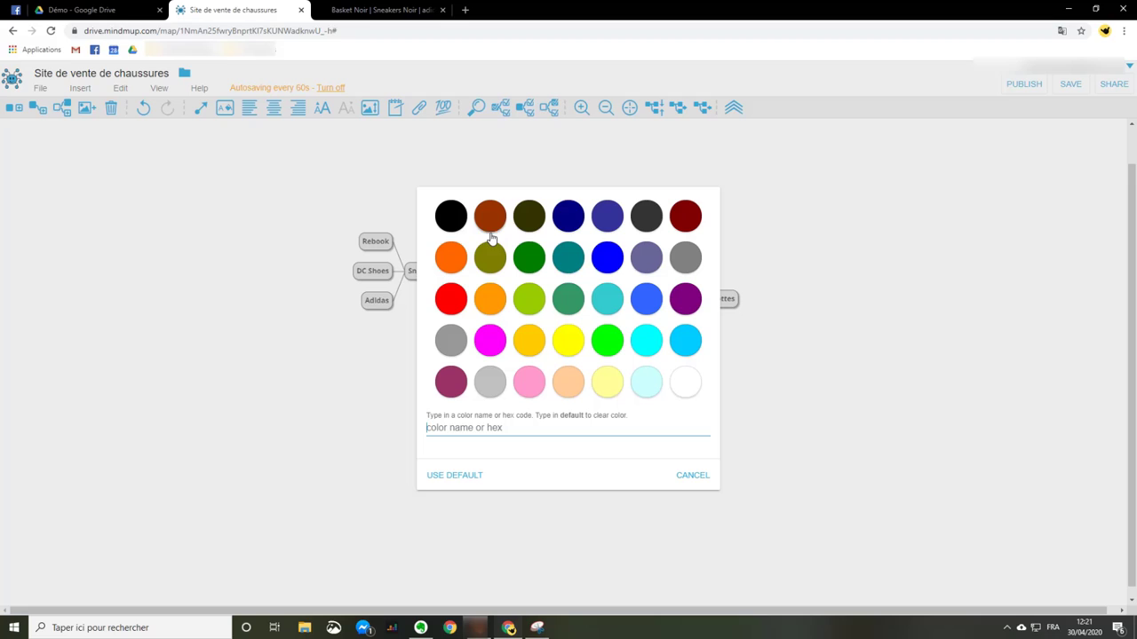
left_click(685, 383)
left_click(693, 476)
- Style the Enfants node with a golden-yellow background and black text
right_click(477, 401)
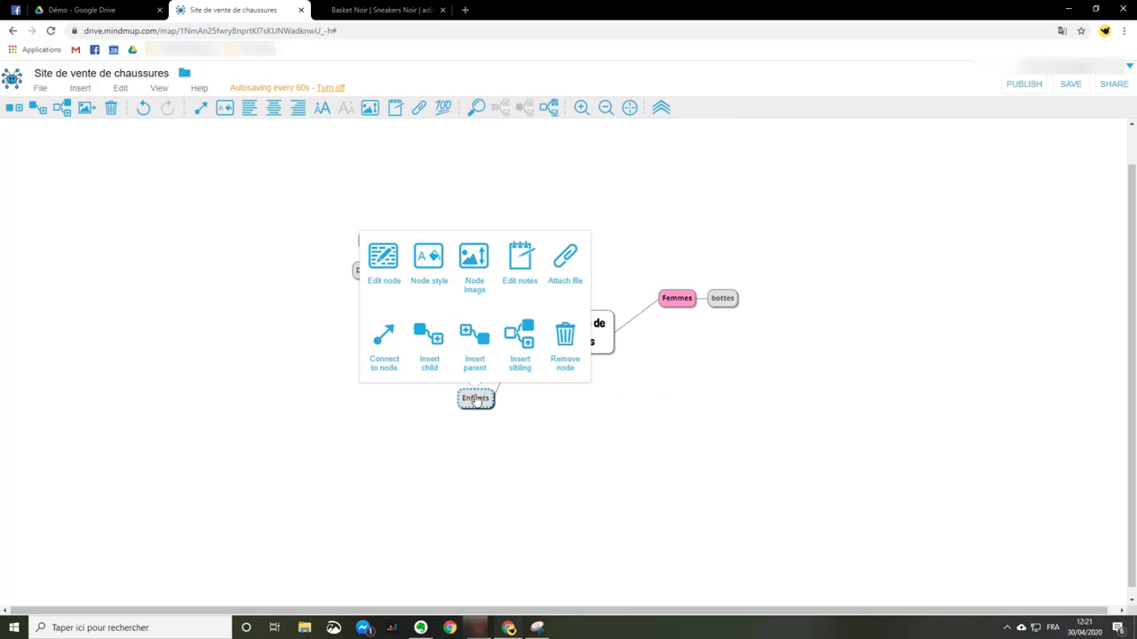
left_click(434, 260)
left_click(517, 306)
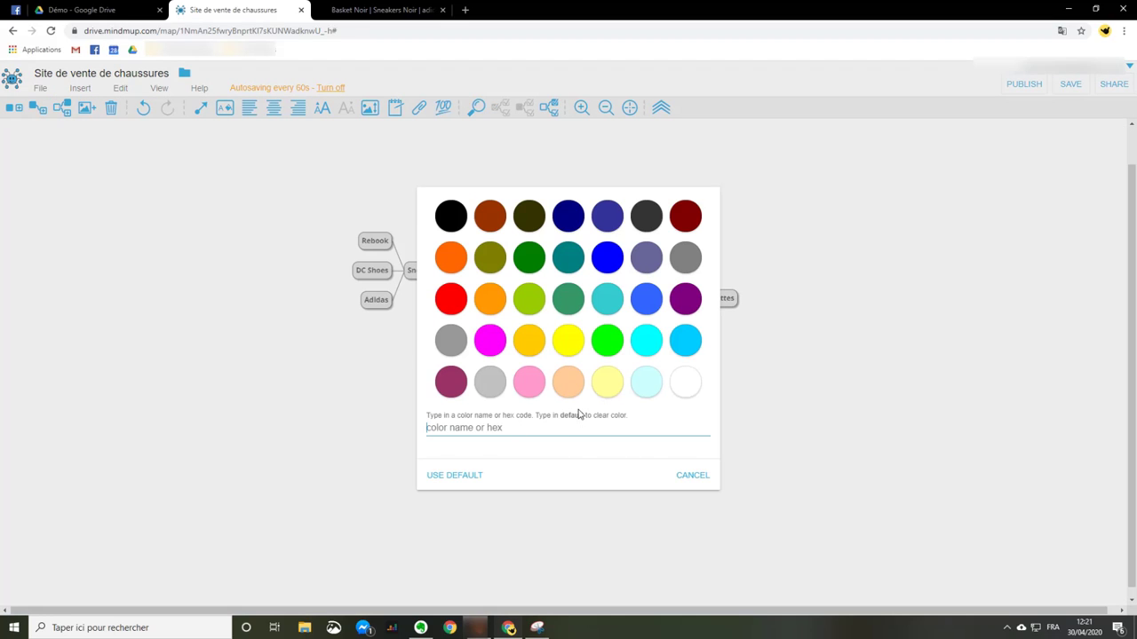
left_click(533, 348)
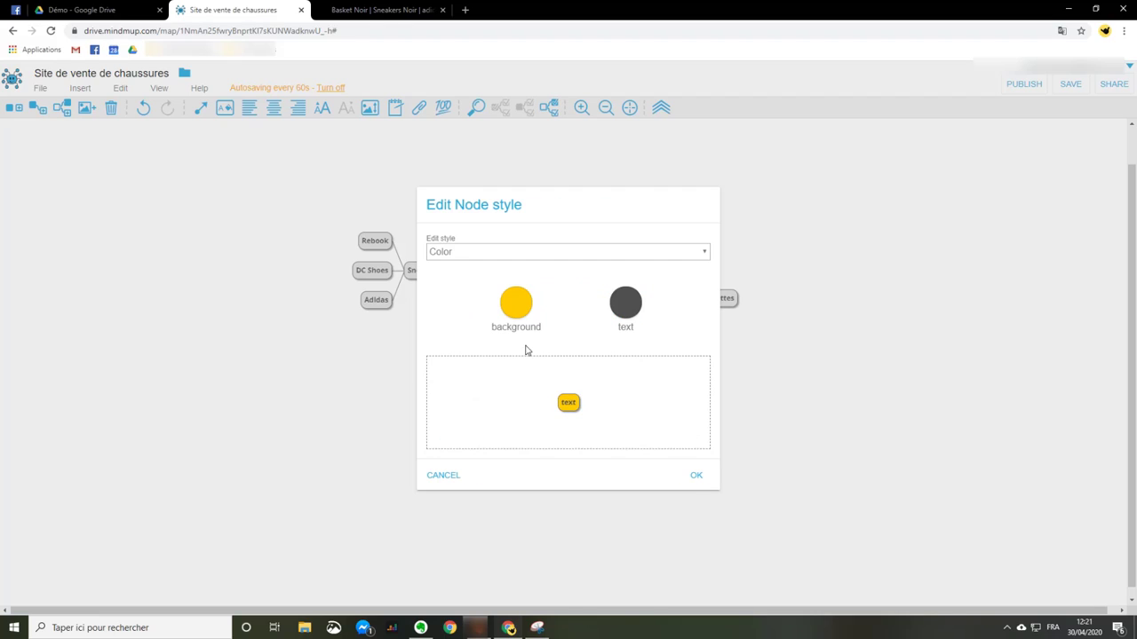
left_click(628, 311)
left_click(449, 215)
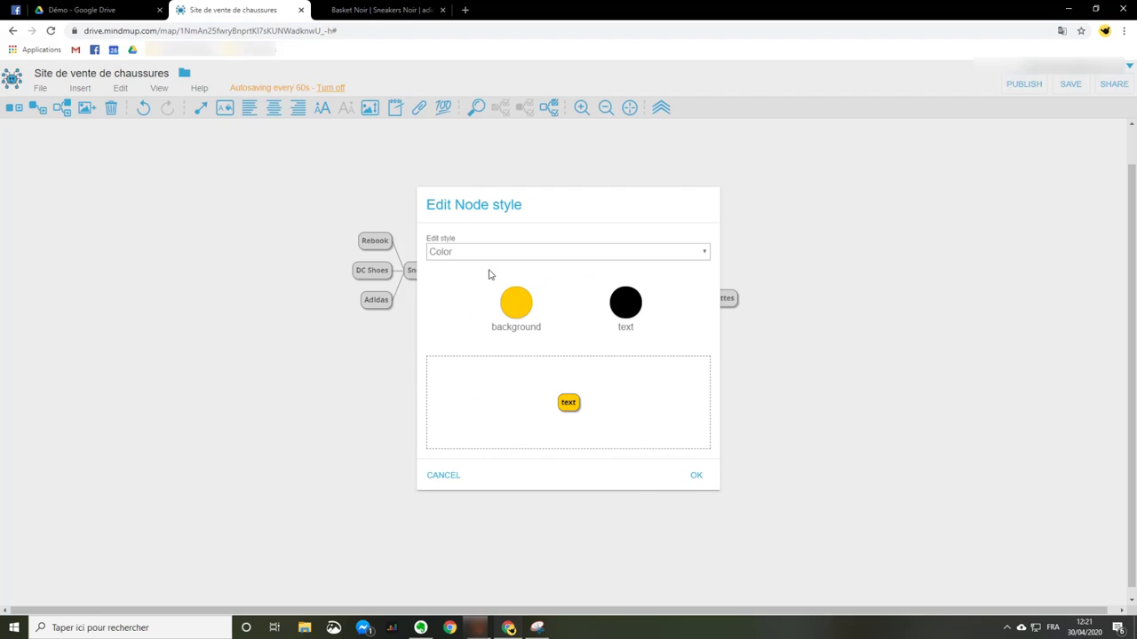
left_click(696, 475)
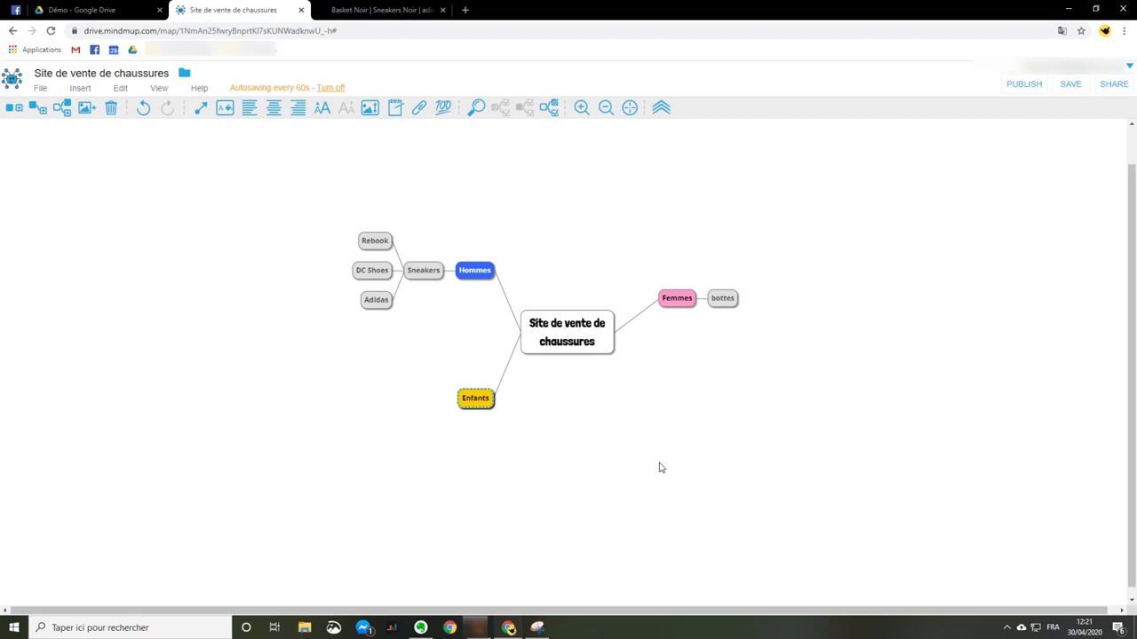
- Add the note "concerne l'ensemble des chaussures pour le public hommes" to the Hommes node and close the notes
left_click(479, 265)
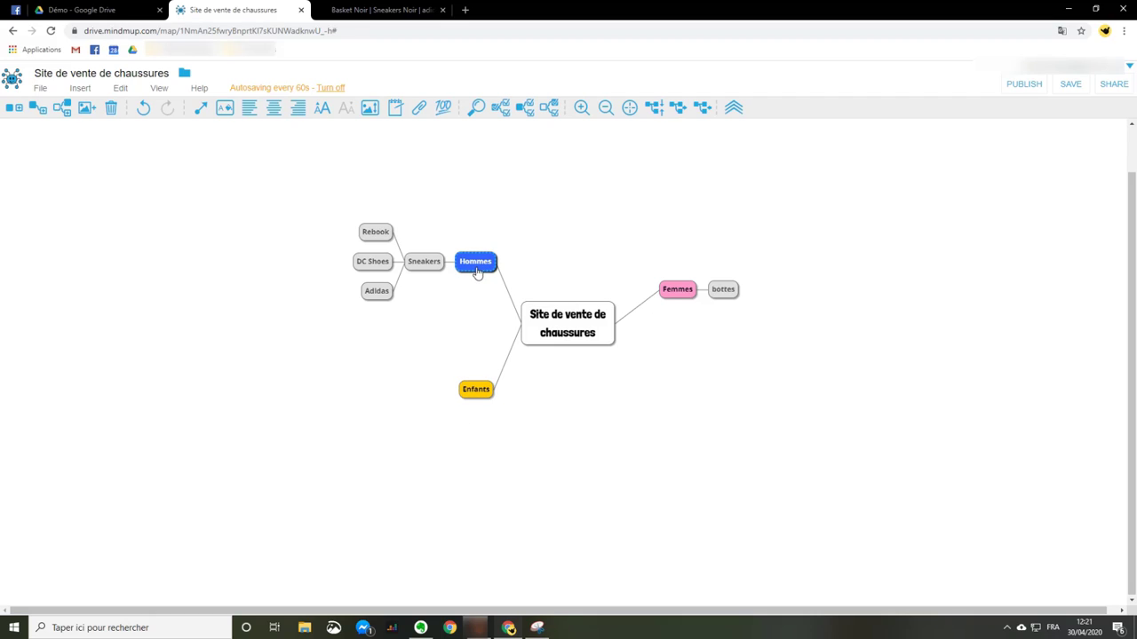
right_click(475, 263)
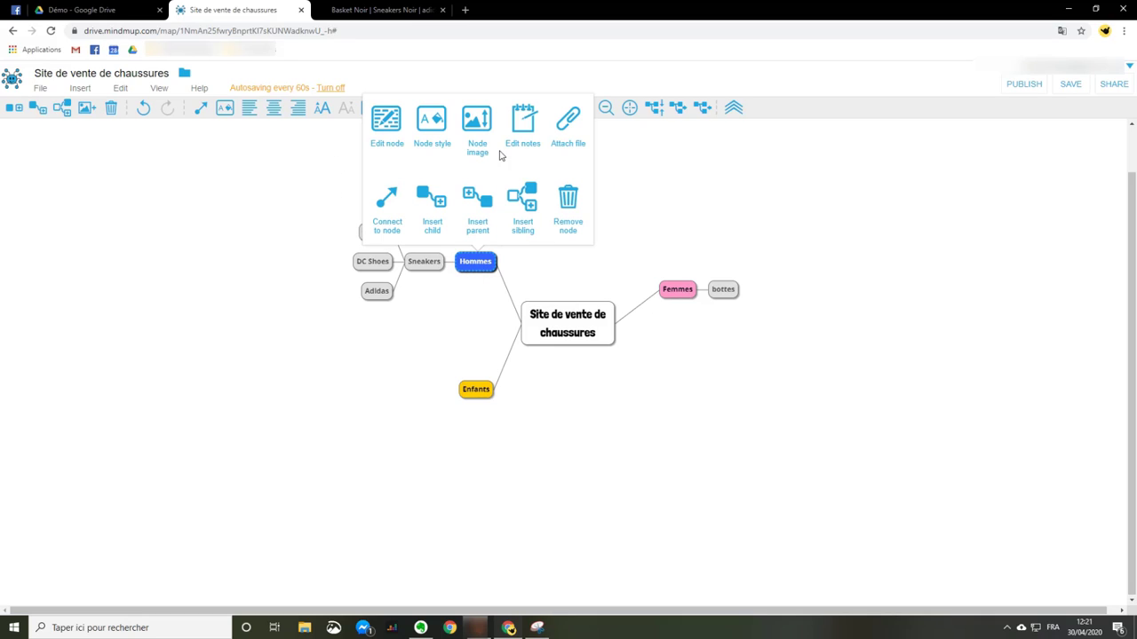
left_click(517, 149)
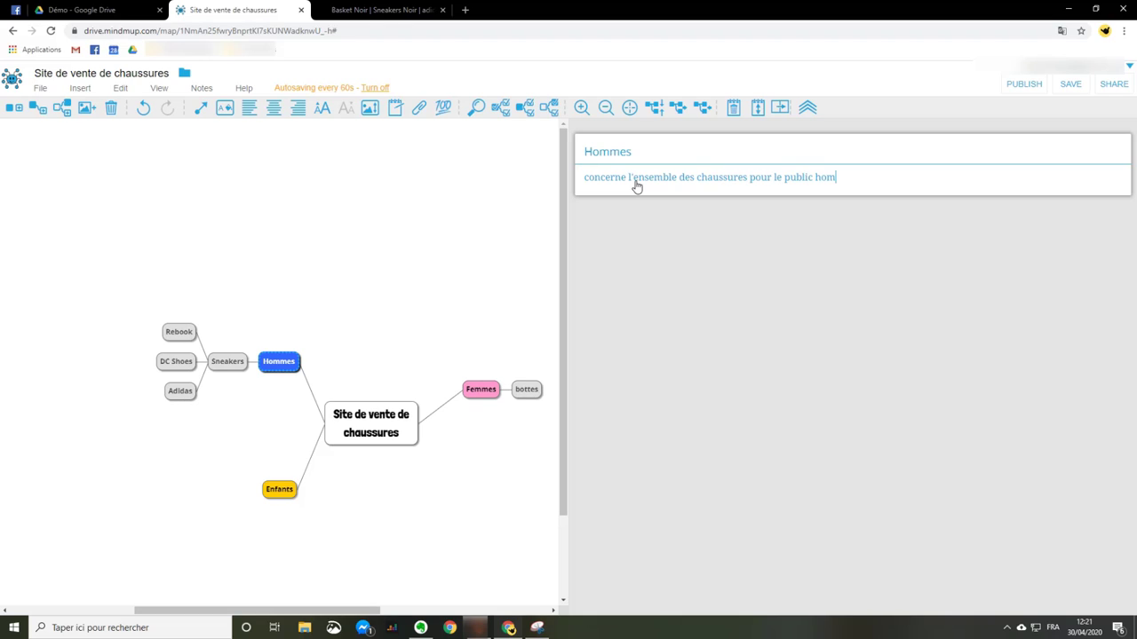
key("Return")
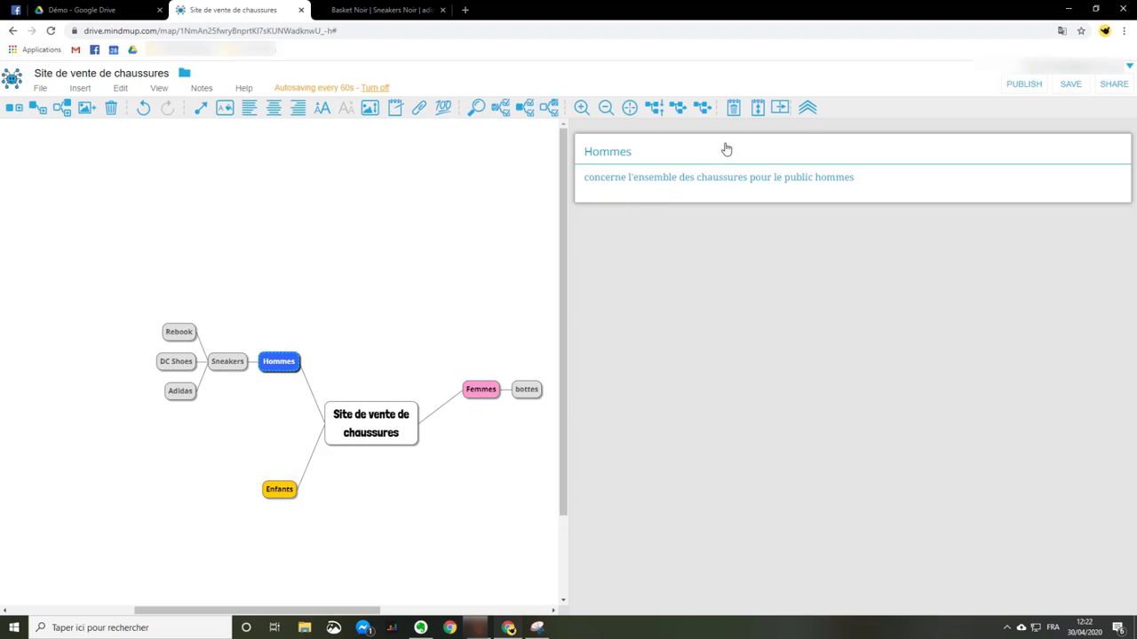
left_click(781, 107)
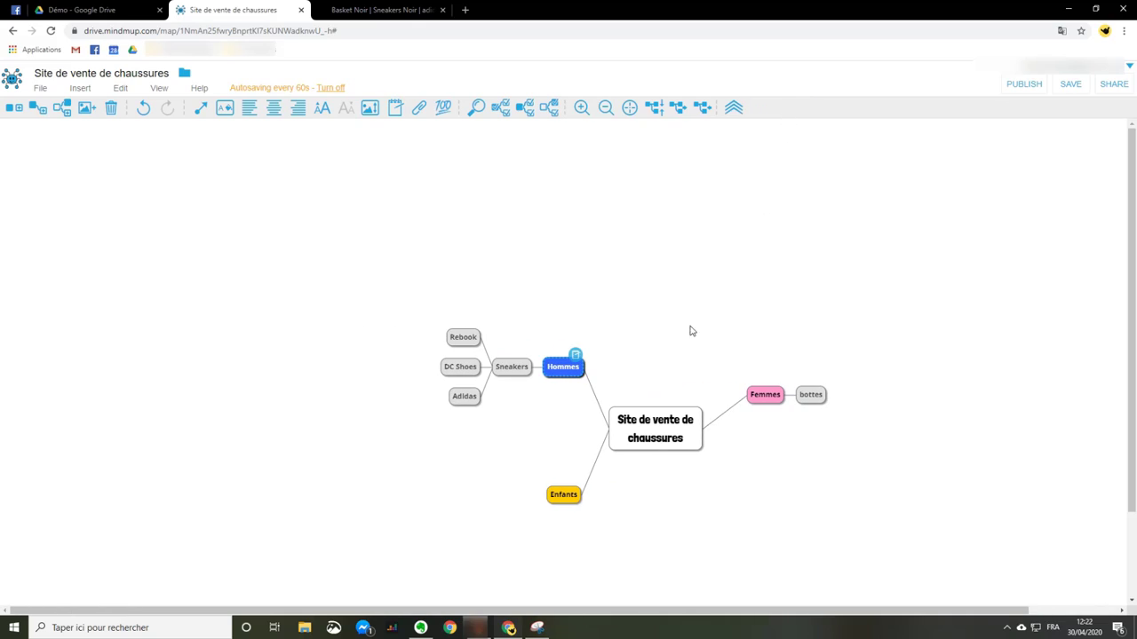
- Link the Hommes node to the open adidas.fr/baskets-noir page, test the link and return to the mind map
left_click(377, 8)
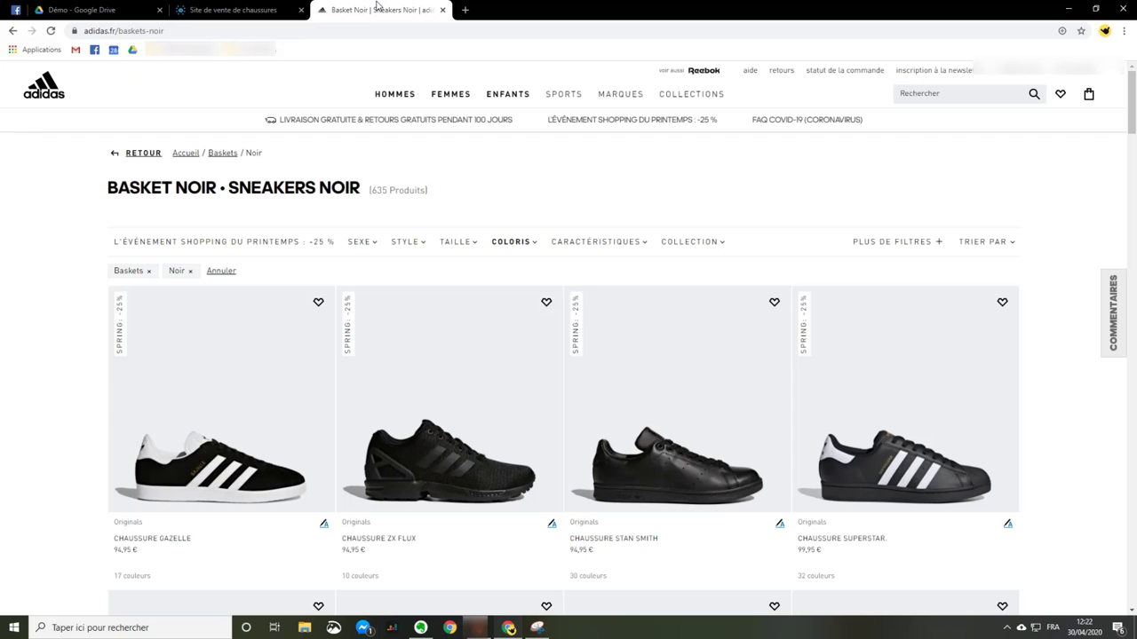
left_click(135, 30)
key("ctrl+c")
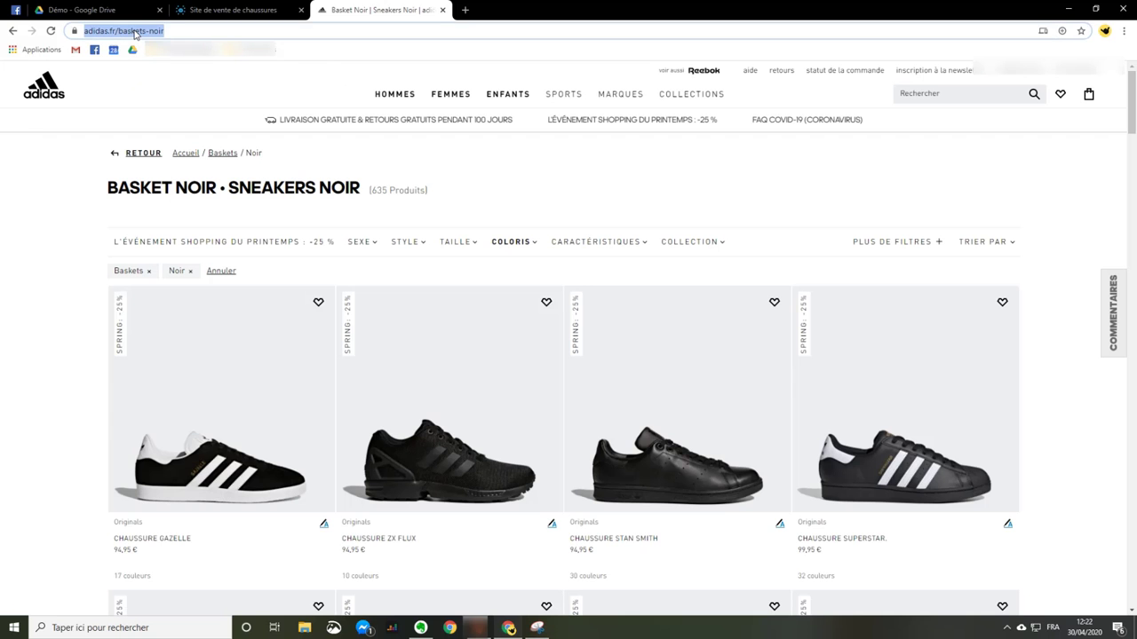
left_click(232, 10)
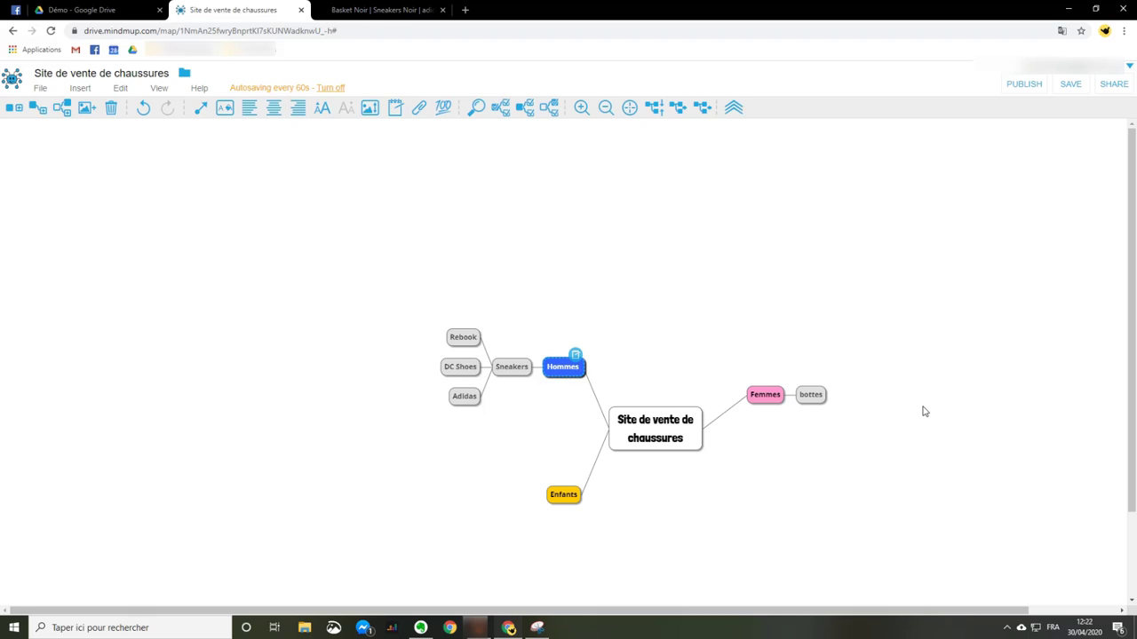
key("ctrl+v")
key("Return")
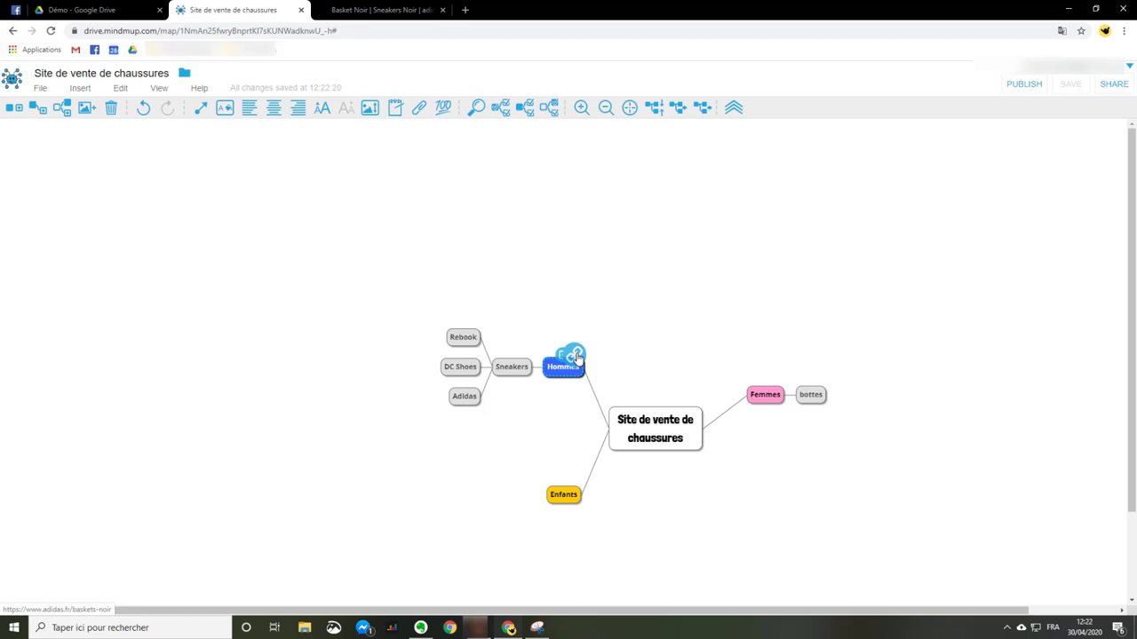
left_click(576, 357)
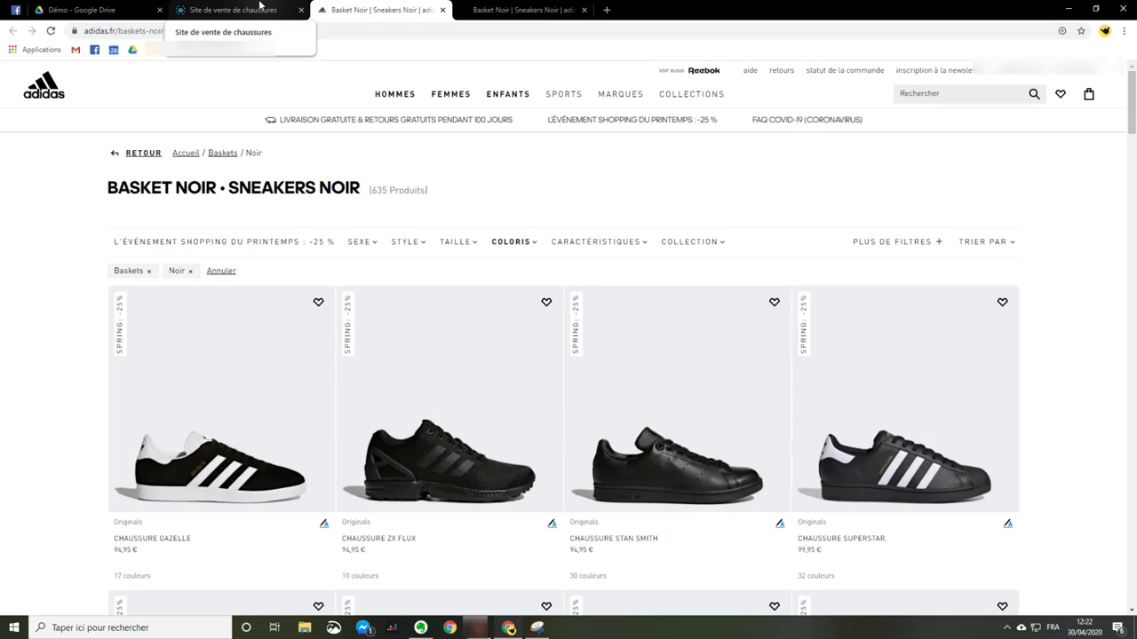
left_click(232, 10)
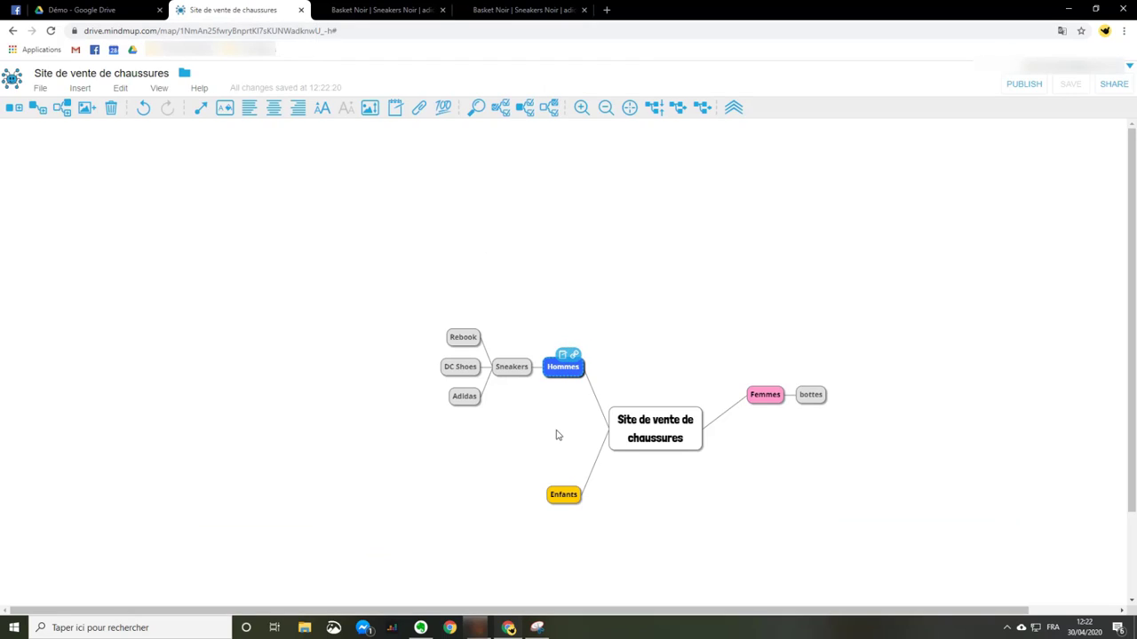
left_click_drag(556, 434, 482, 432)
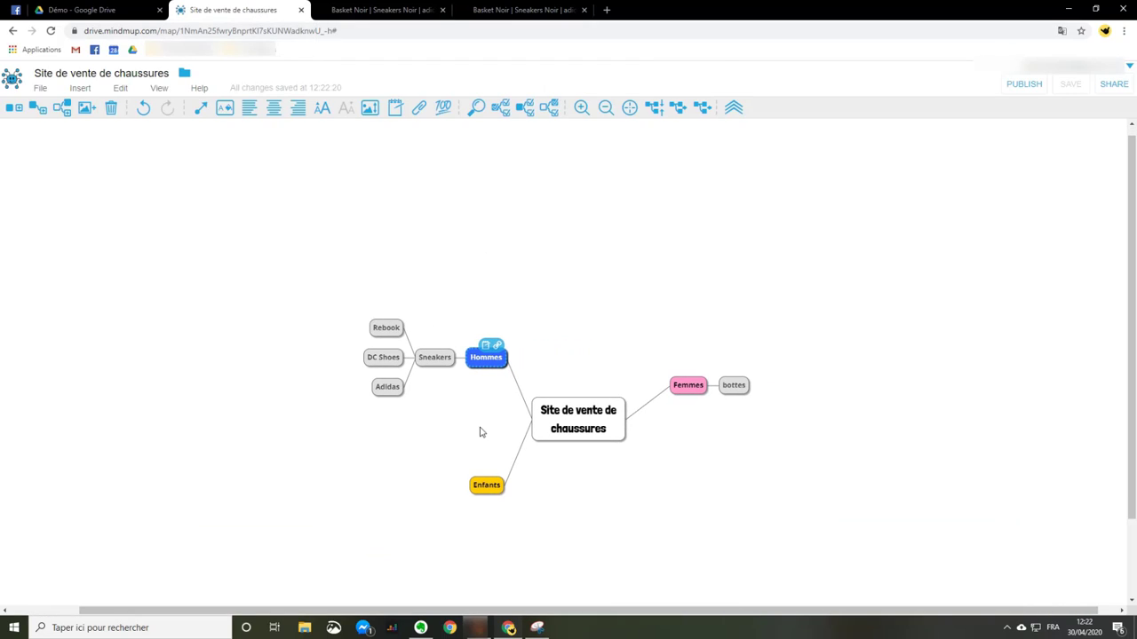
right_click(487, 360)
left_click(470, 239)
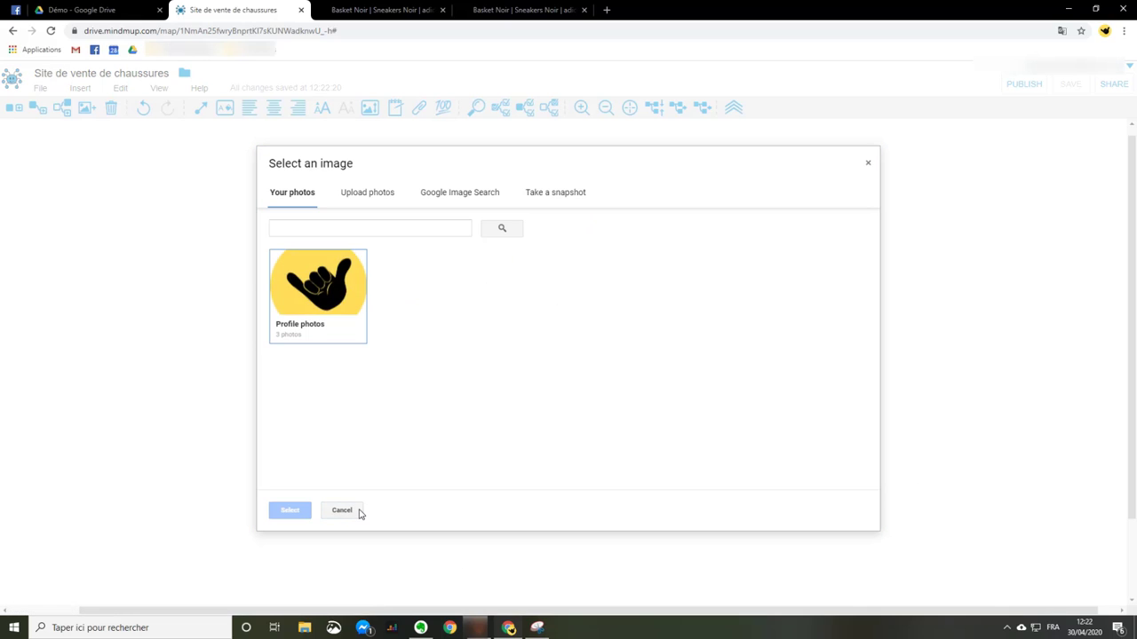
left_click(342, 511)
- Try to add the white sneakers with black stripes from a Google image search for "sneakers adidas" to the Adidas node
right_click(388, 391)
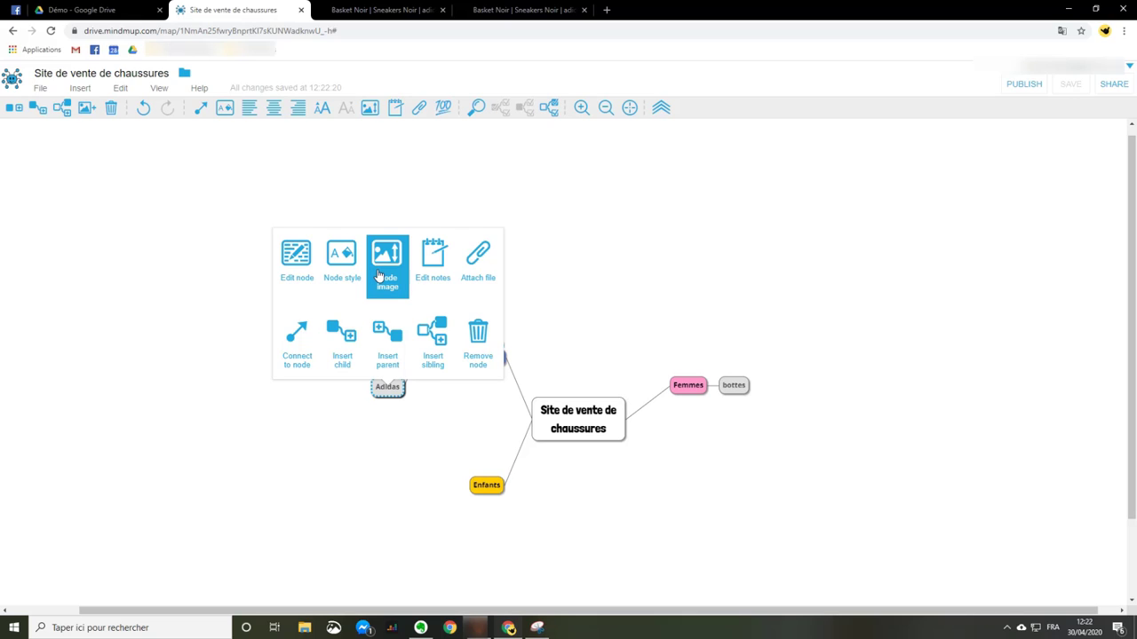
left_click(379, 277)
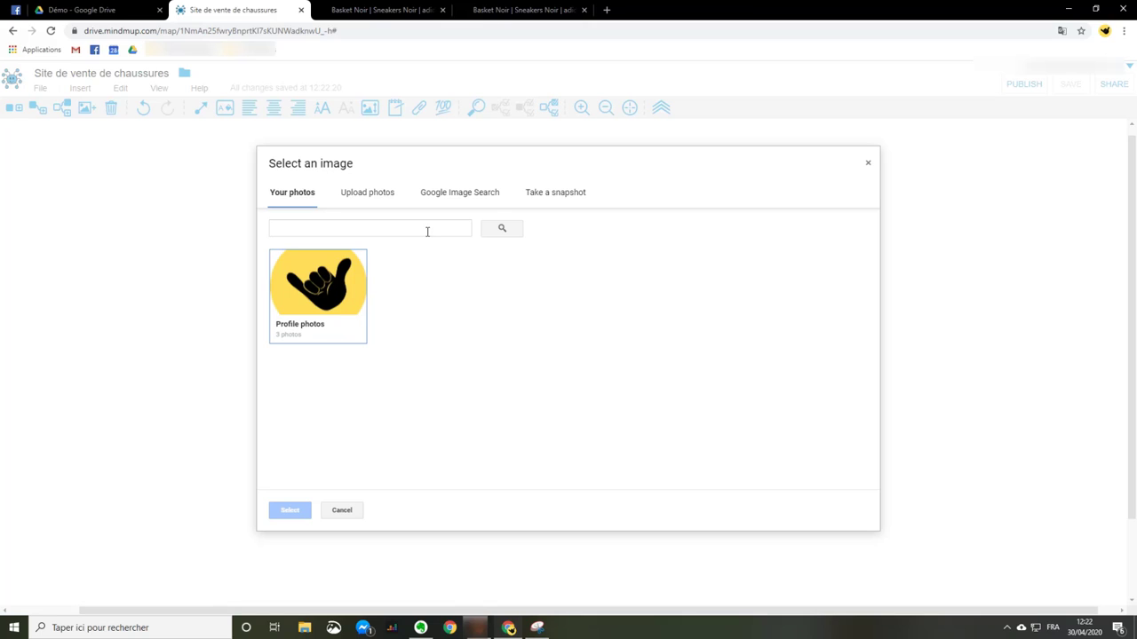
left_click(457, 193)
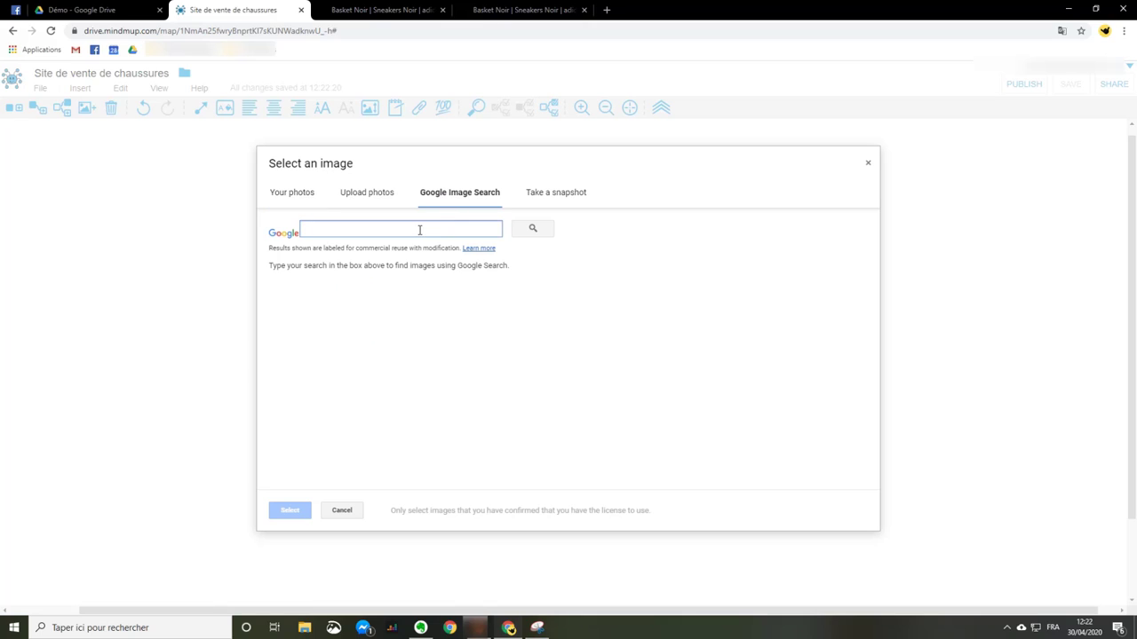
type("sneakers adidas")
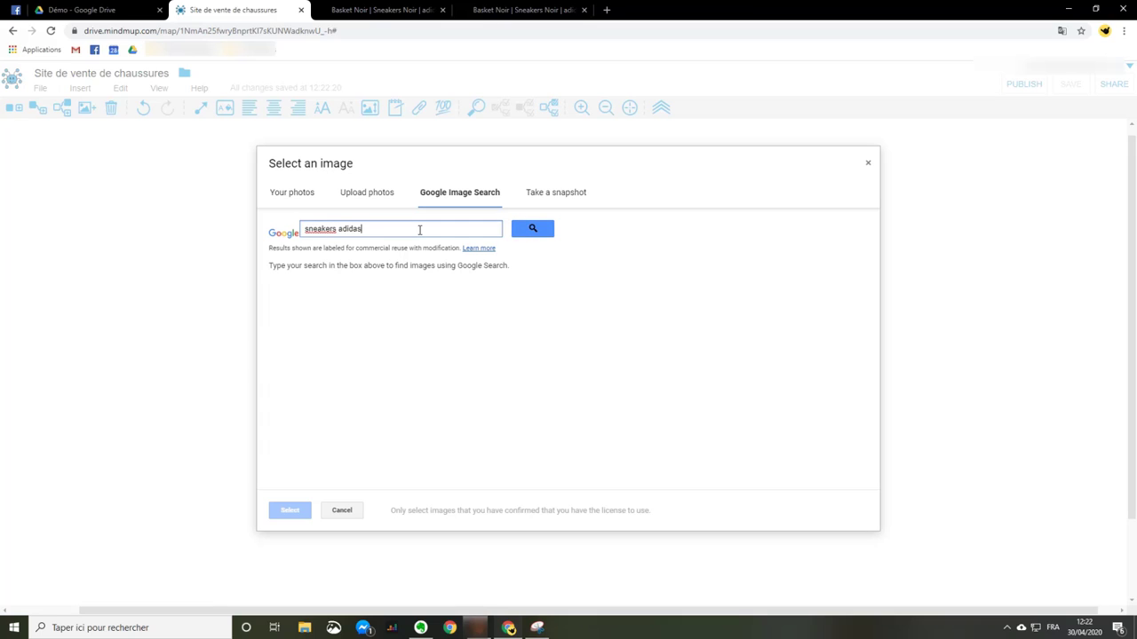
key("Return")
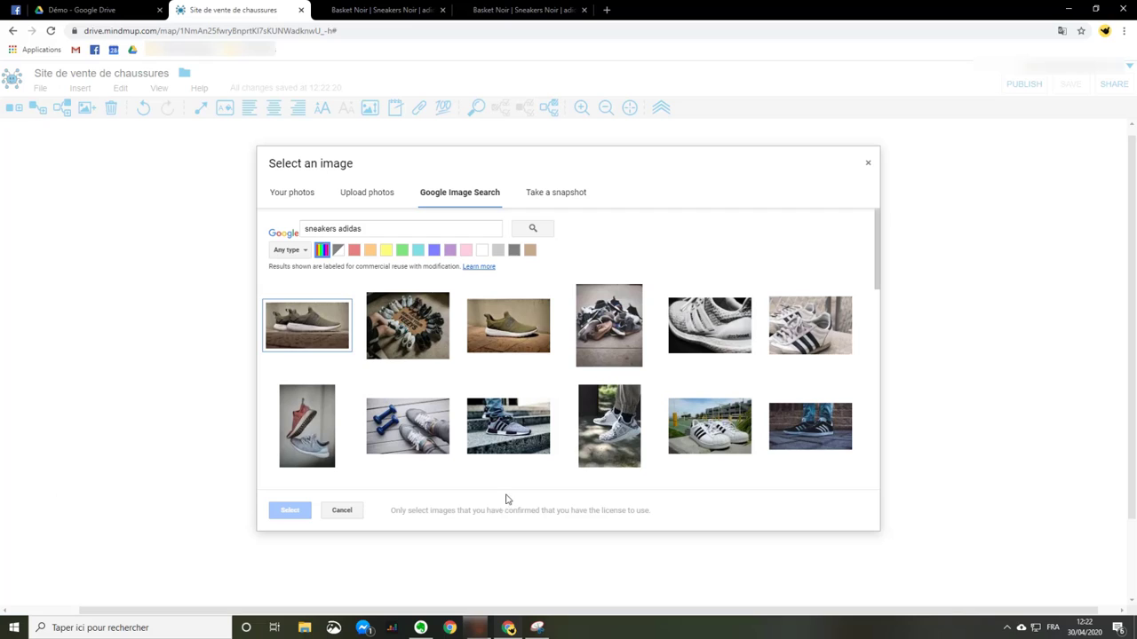
left_click(723, 426)
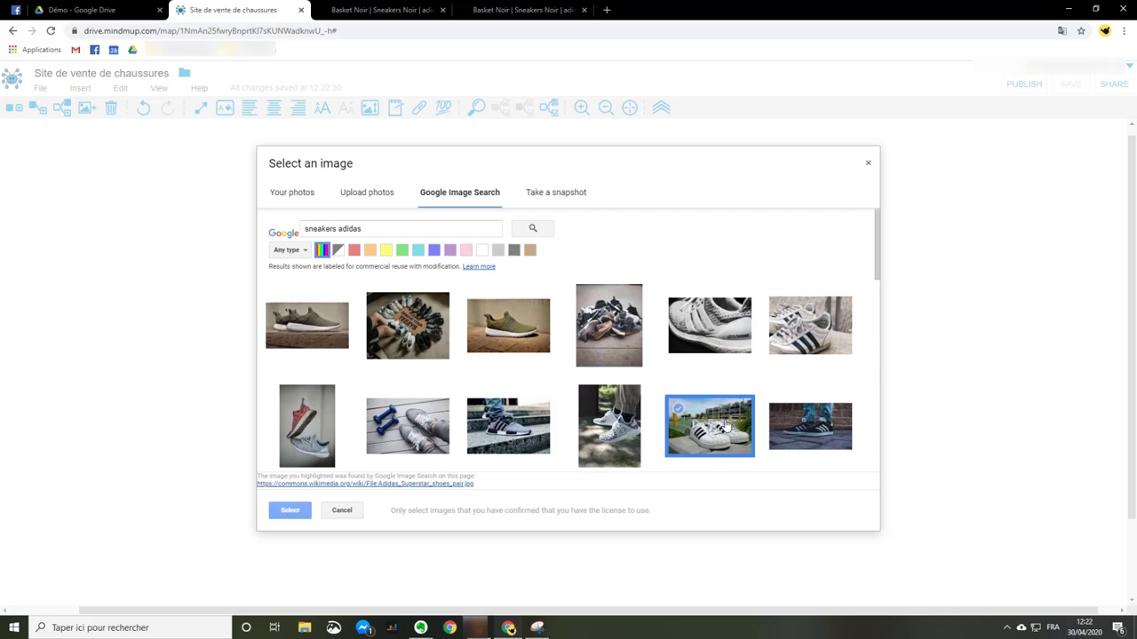
left_click(284, 511)
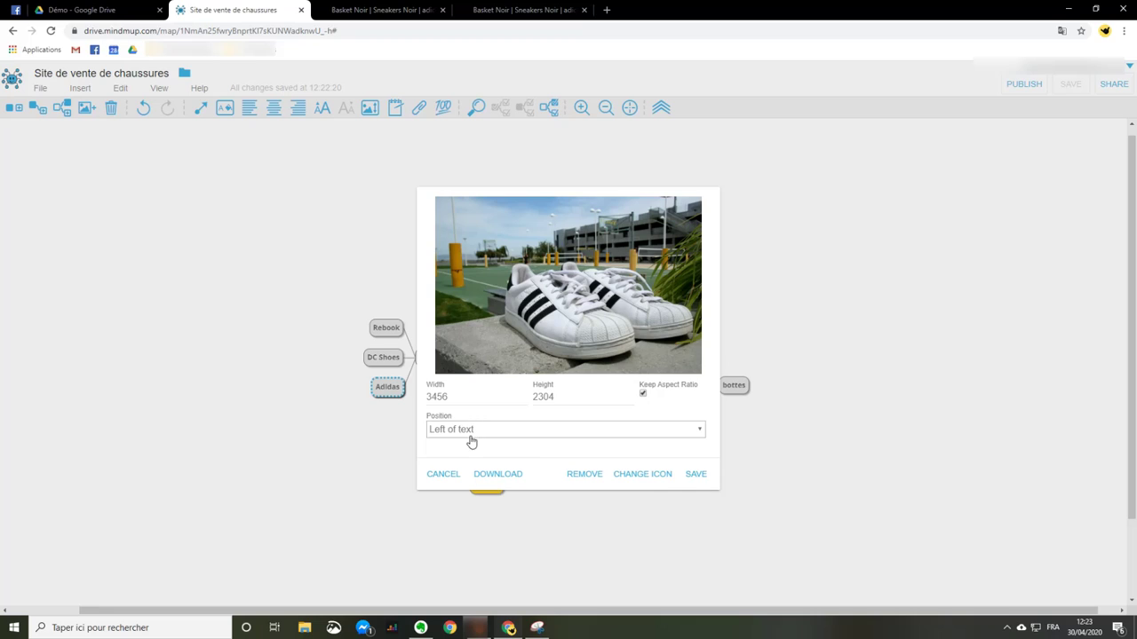
left_click(456, 394)
left_click(362, 405)
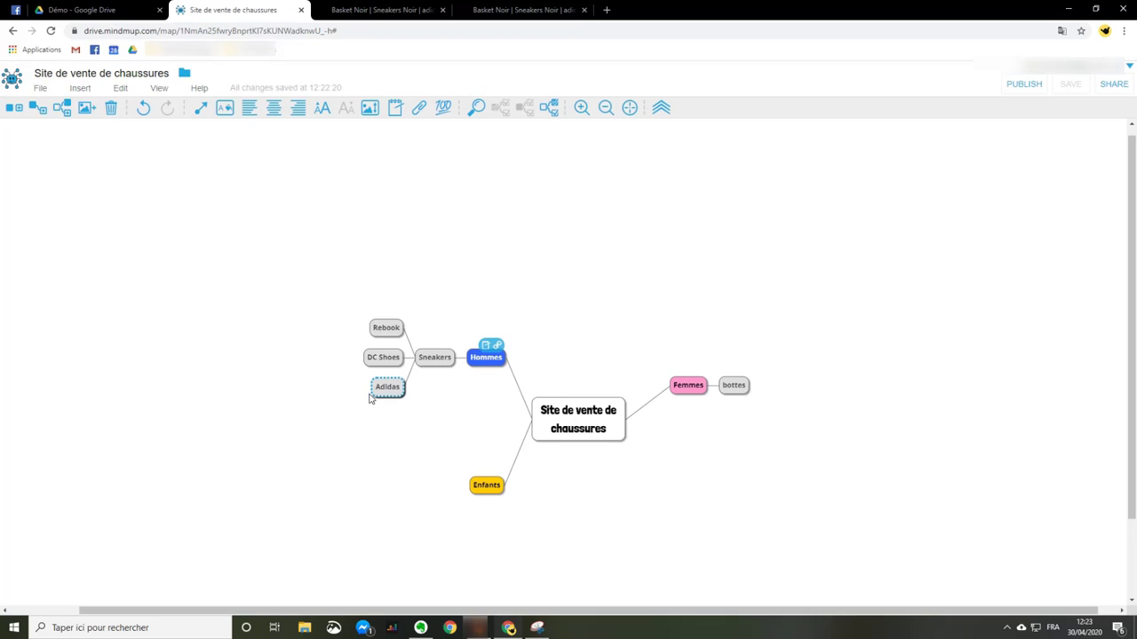
- Choose the white sneakers with black stripes from a Google image search for "sneakers adidas" as the Adidas node's image
right_click(385, 398)
key("Escape")
left_click(471, 194)
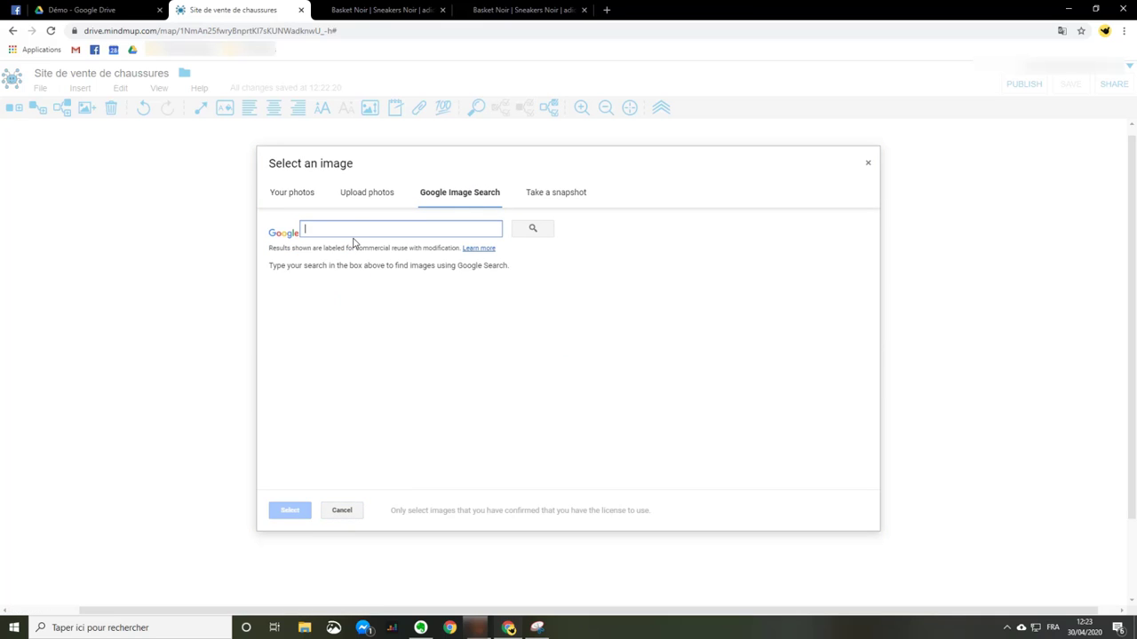
type("sneakers")
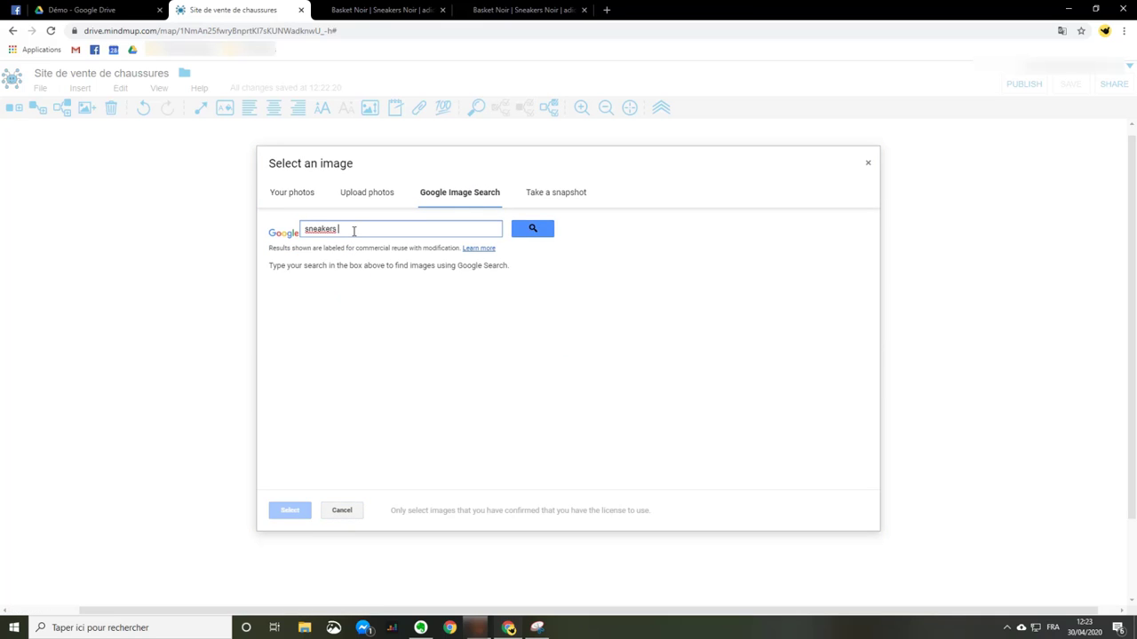
type(" adidas")
key("Return")
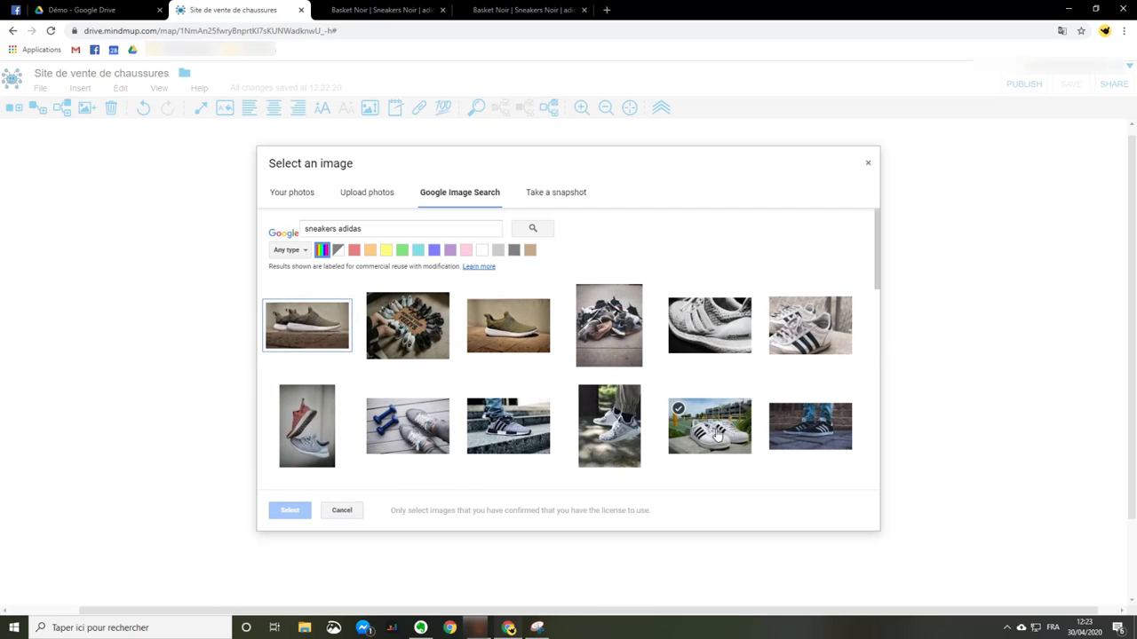
left_click(679, 410)
left_click(291, 511)
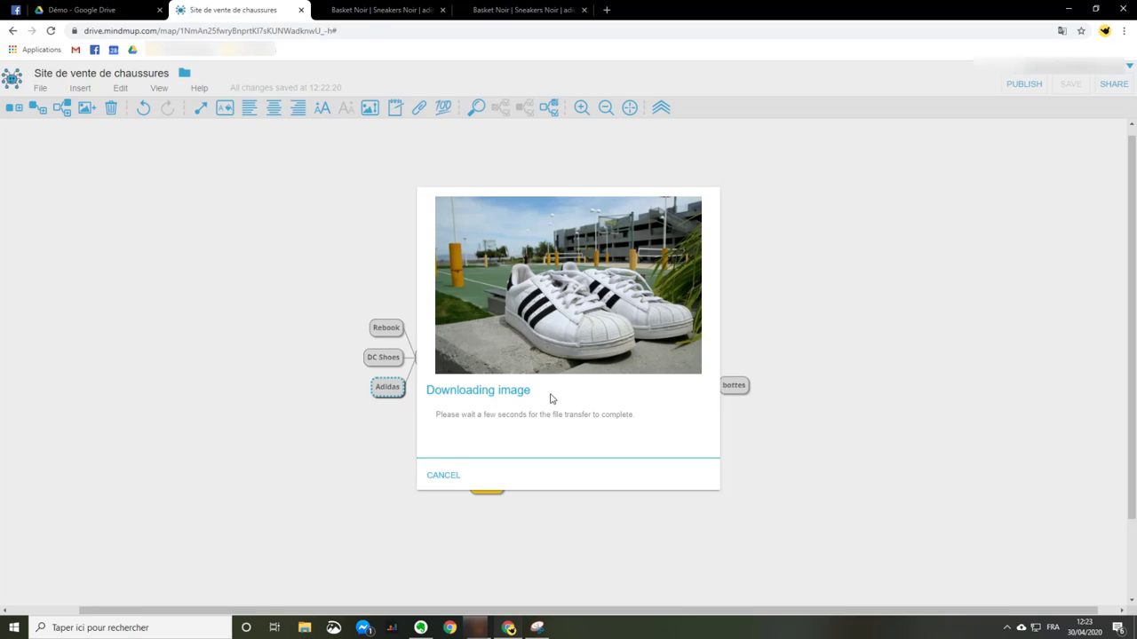
- Set the Adidas node image to 300 wide with its aspect ratio kept, position it above the text and apply the settings
double_click(493, 399)
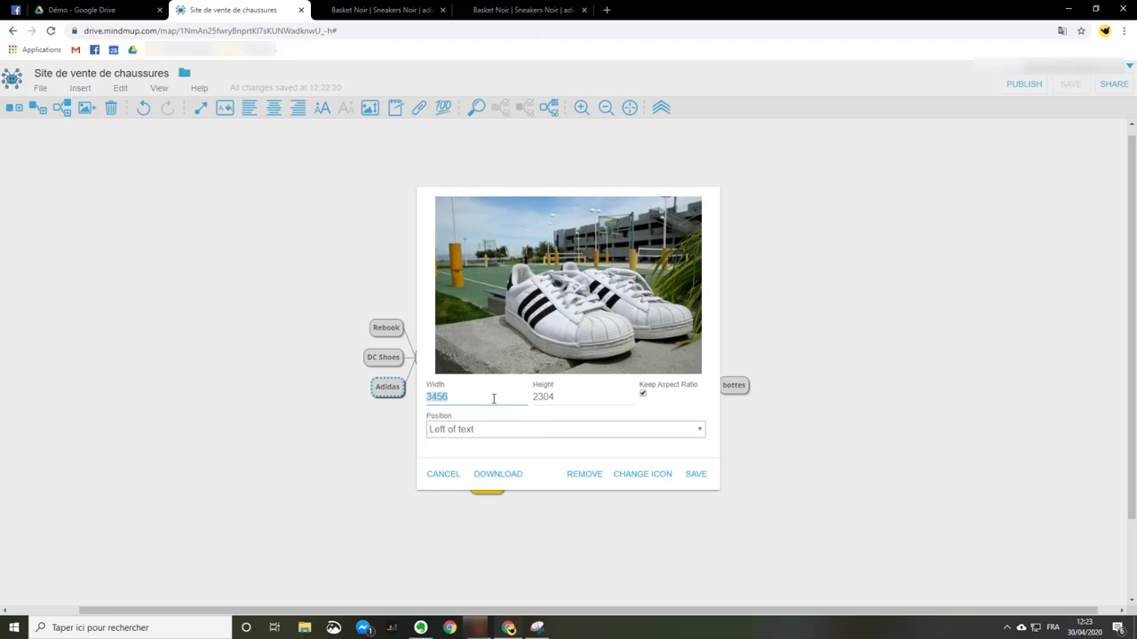
key("BackSpace")
type("300")
left_click(562, 394)
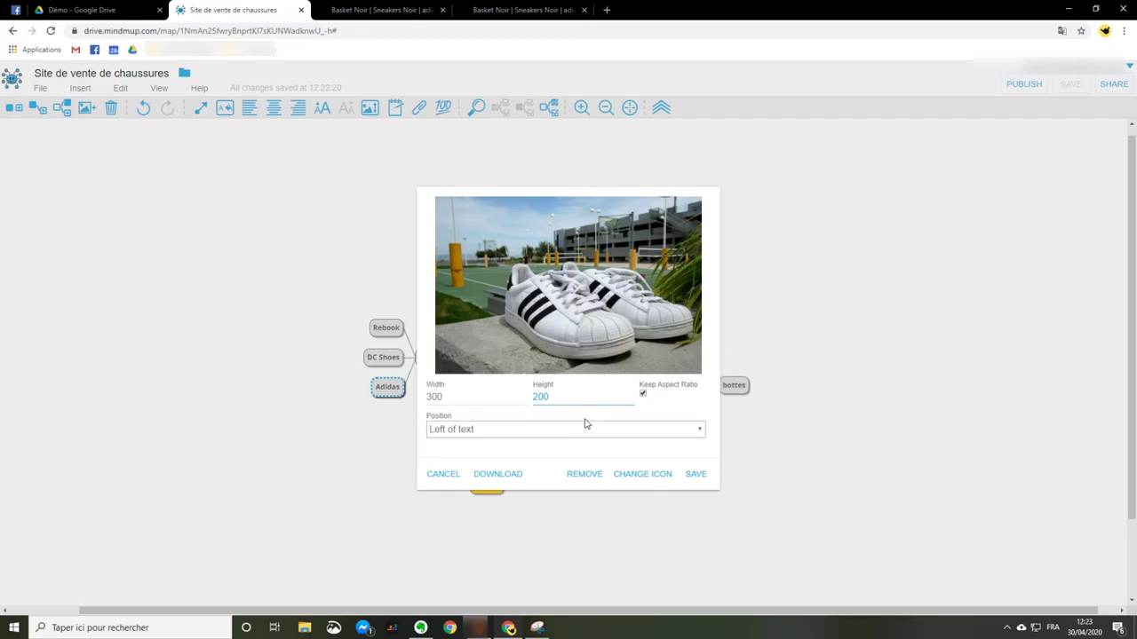
left_click(556, 431)
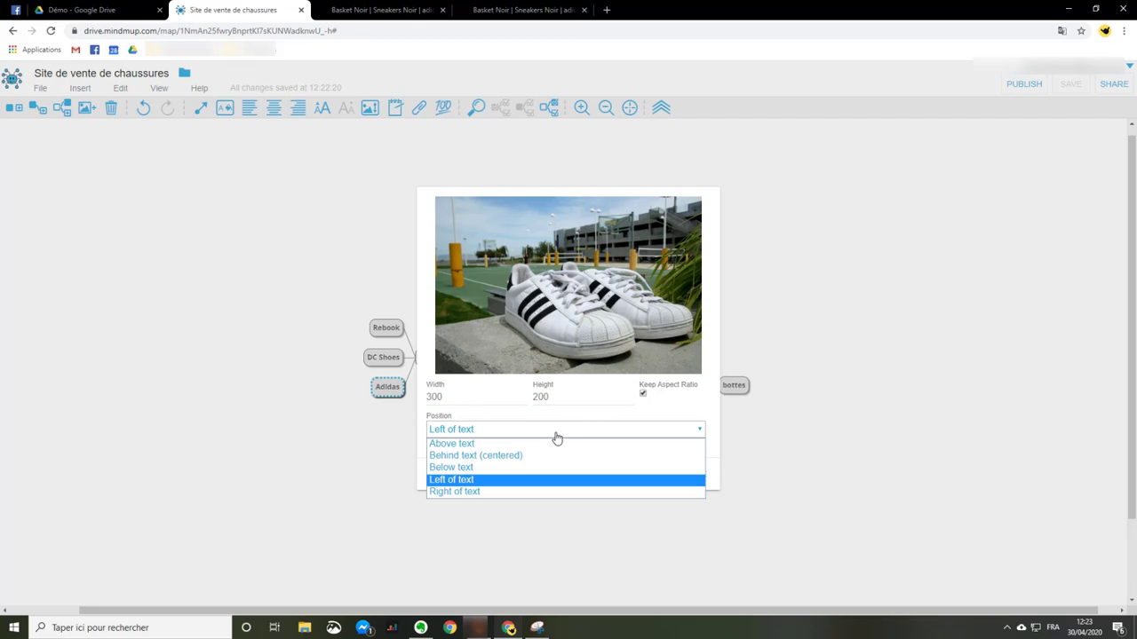
left_click(499, 456)
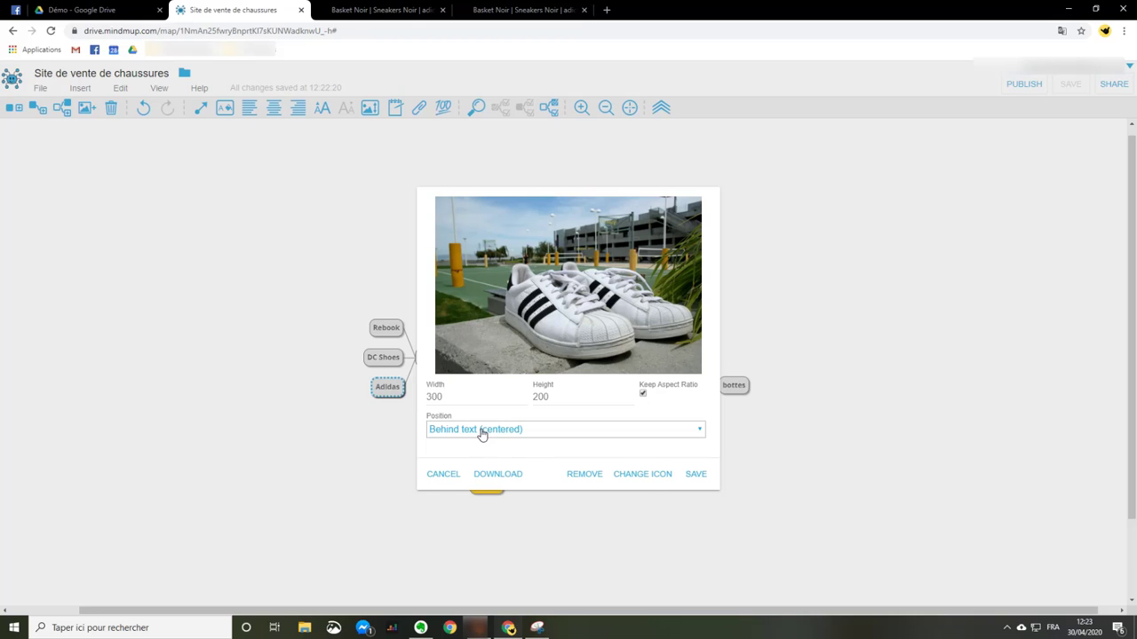
left_click(481, 432)
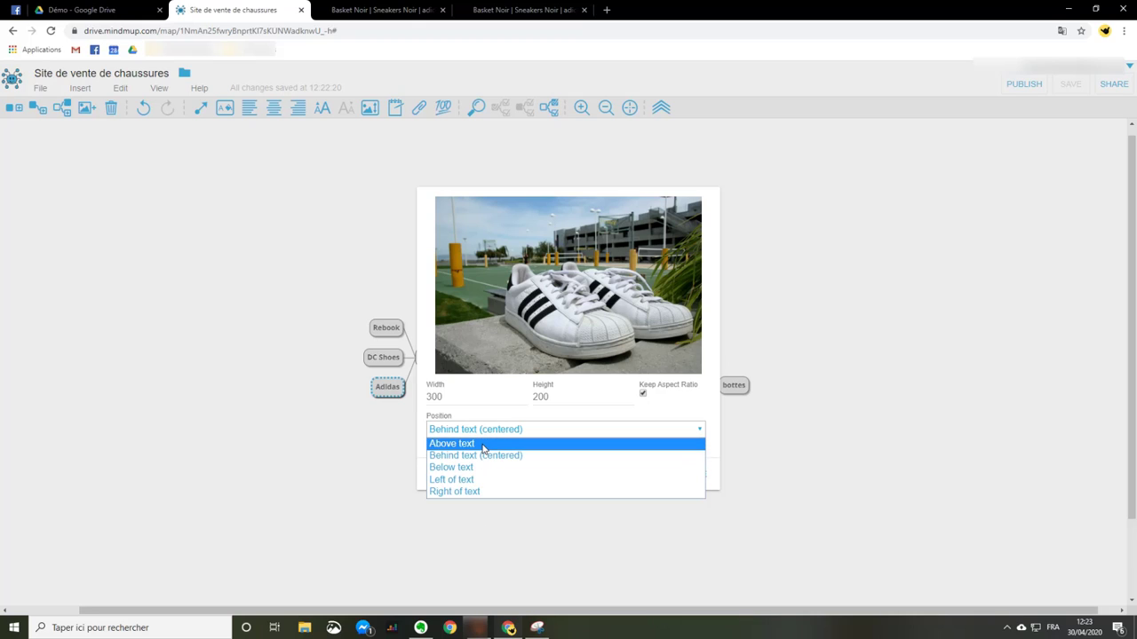
left_click(482, 444)
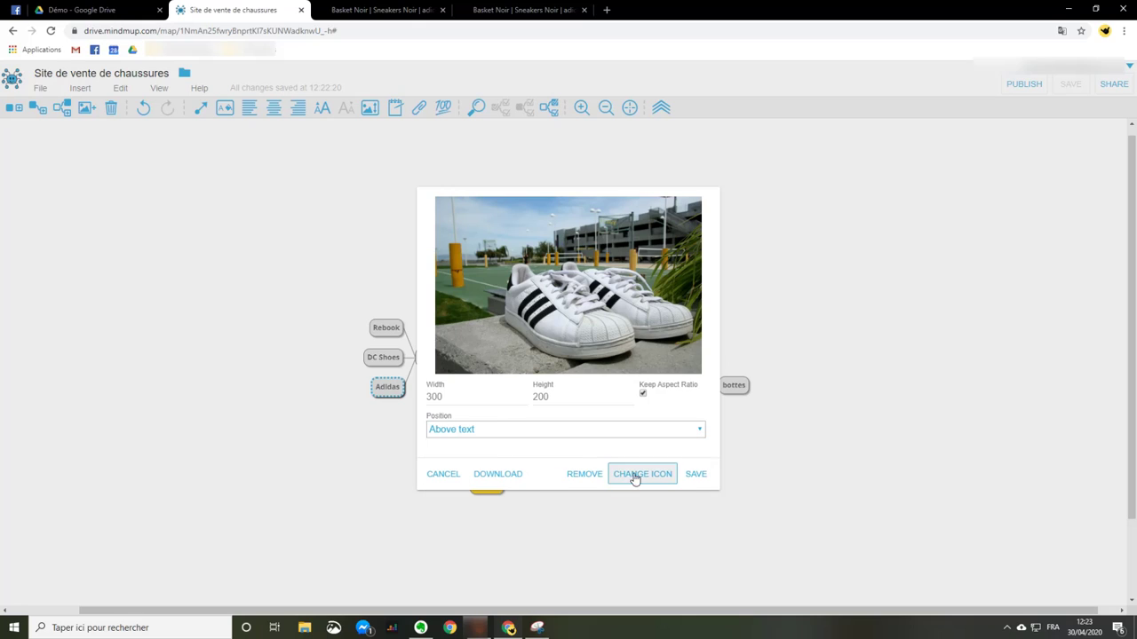
left_click(696, 474)
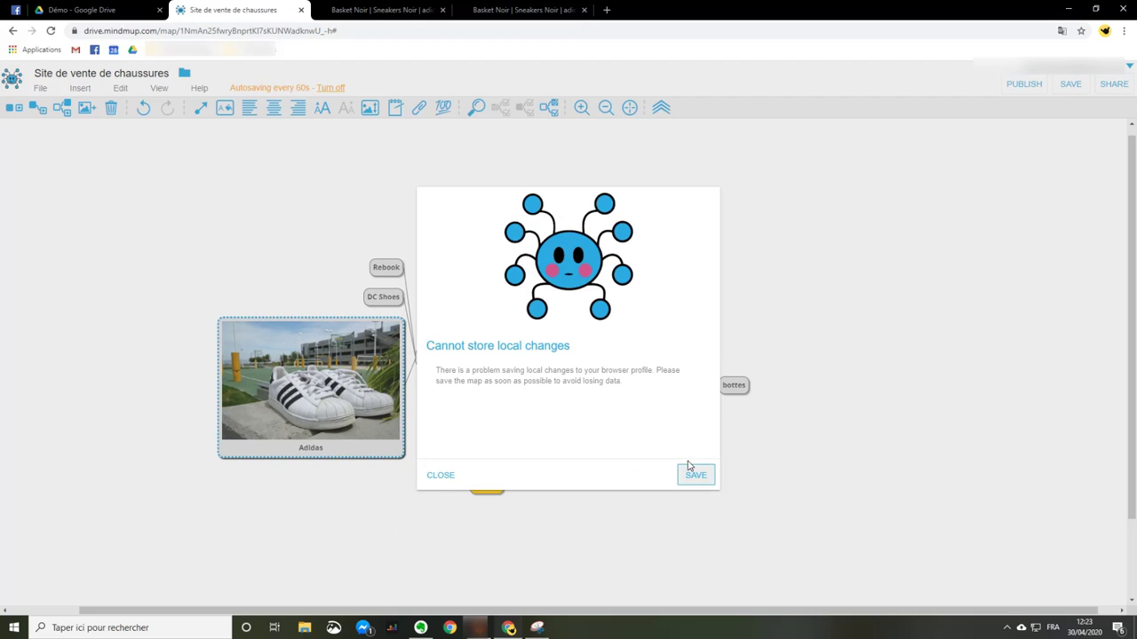
- Try to save the map and reload the page, accepting the possible loss of unsaved changes
left_click(696, 476)
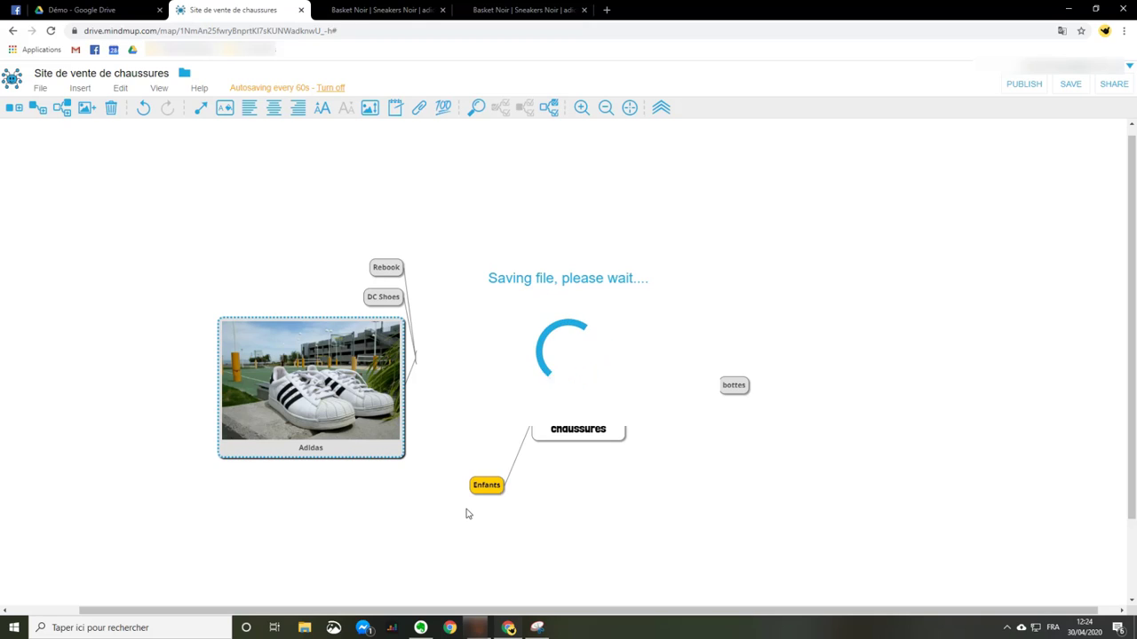
key("F5")
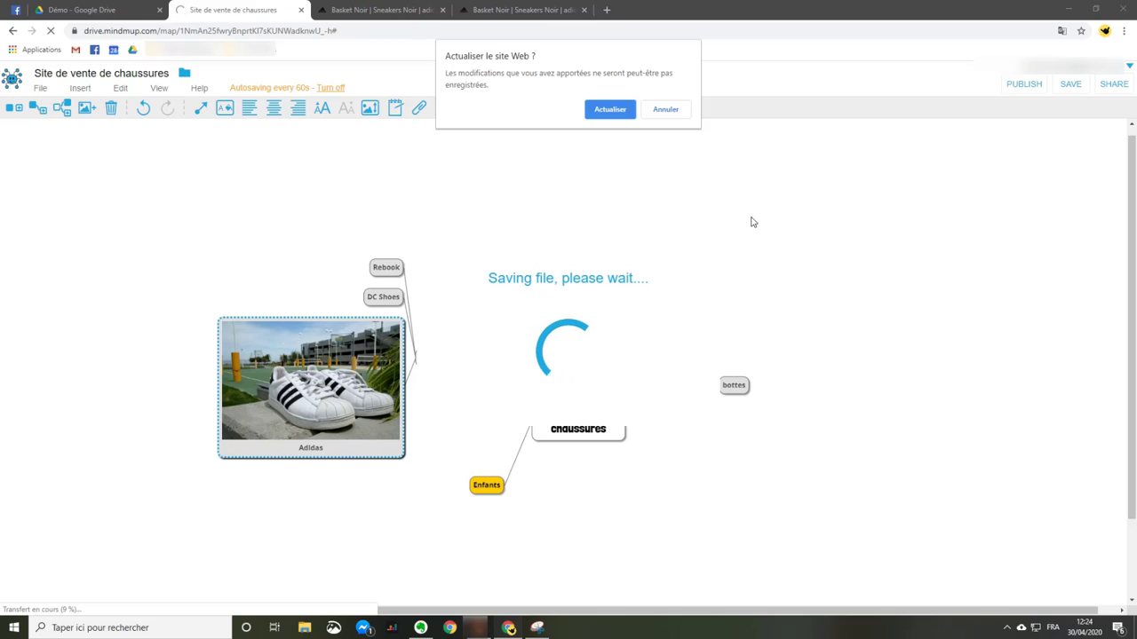
left_click(613, 111)
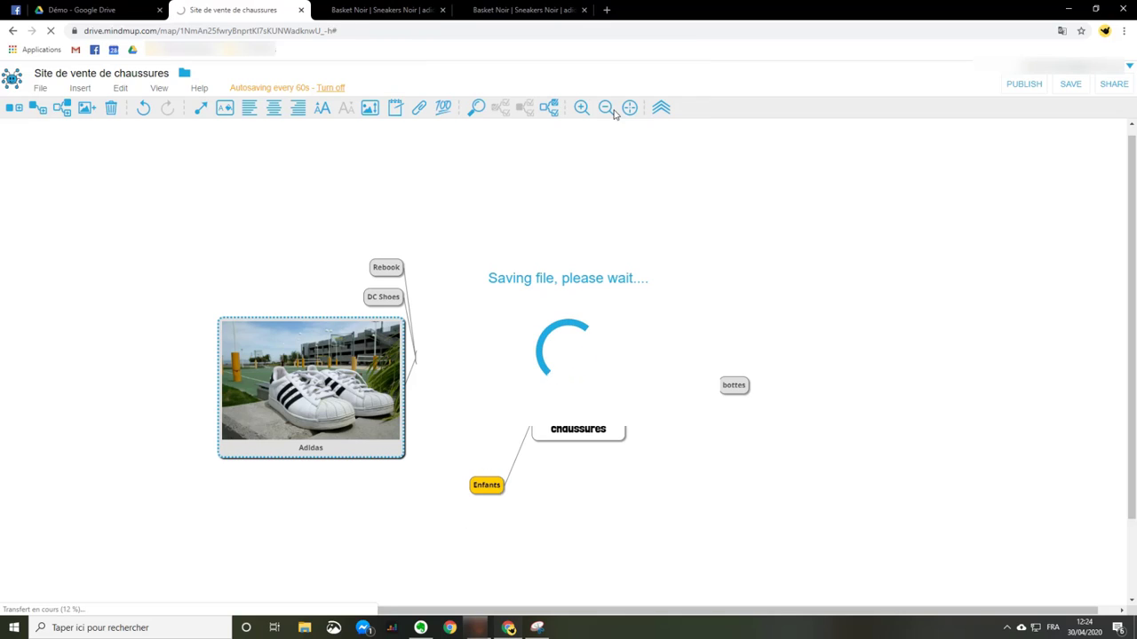